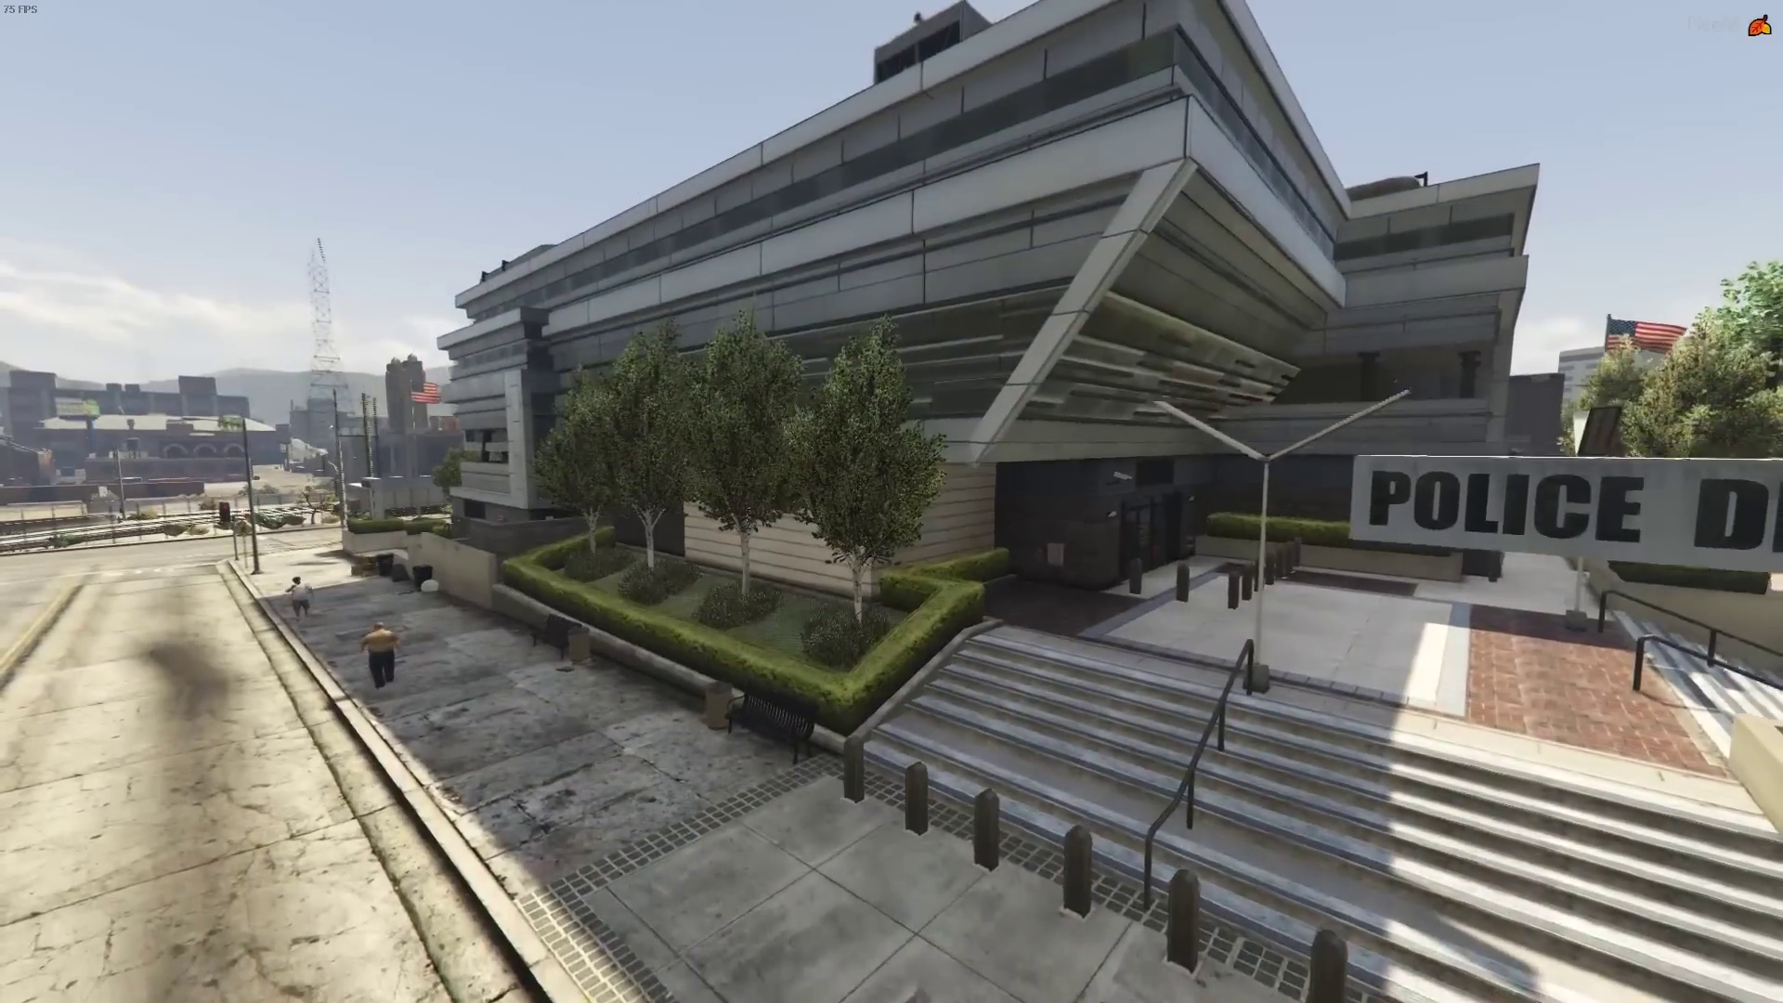
Raise the camera above the police station until its rooftop is visible.
{"action": "key", "text": "e"}
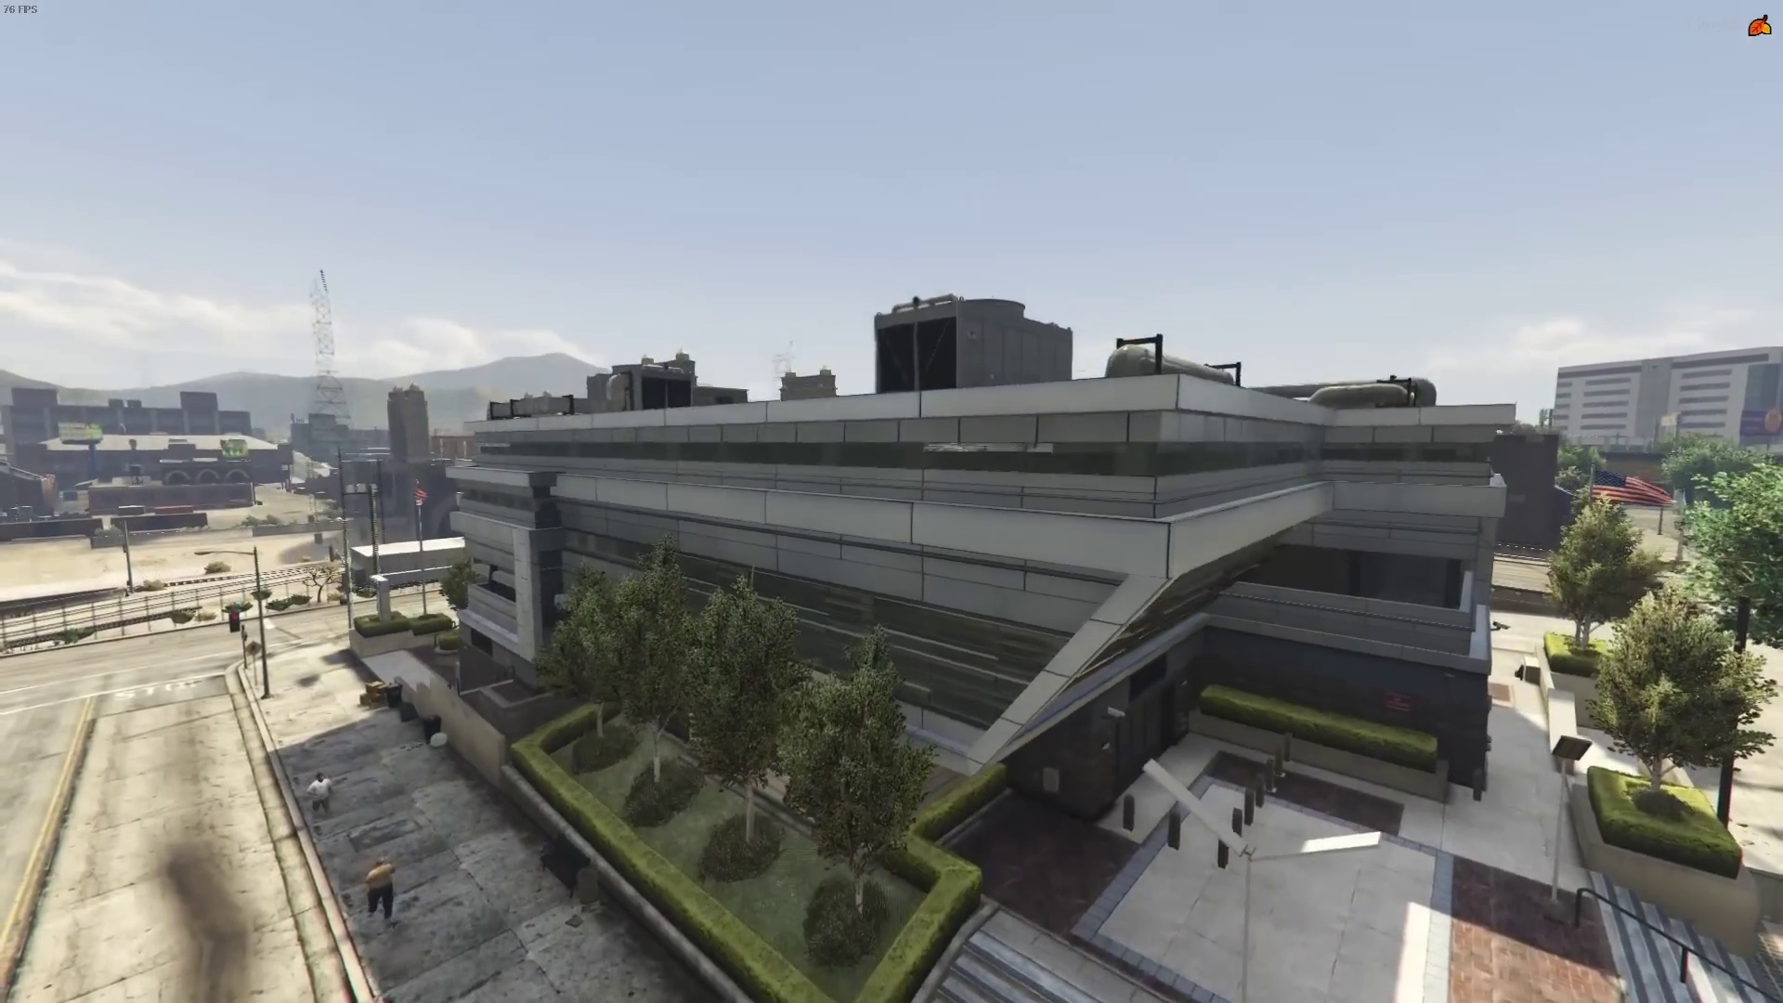
{"action": "key", "text": "e"}
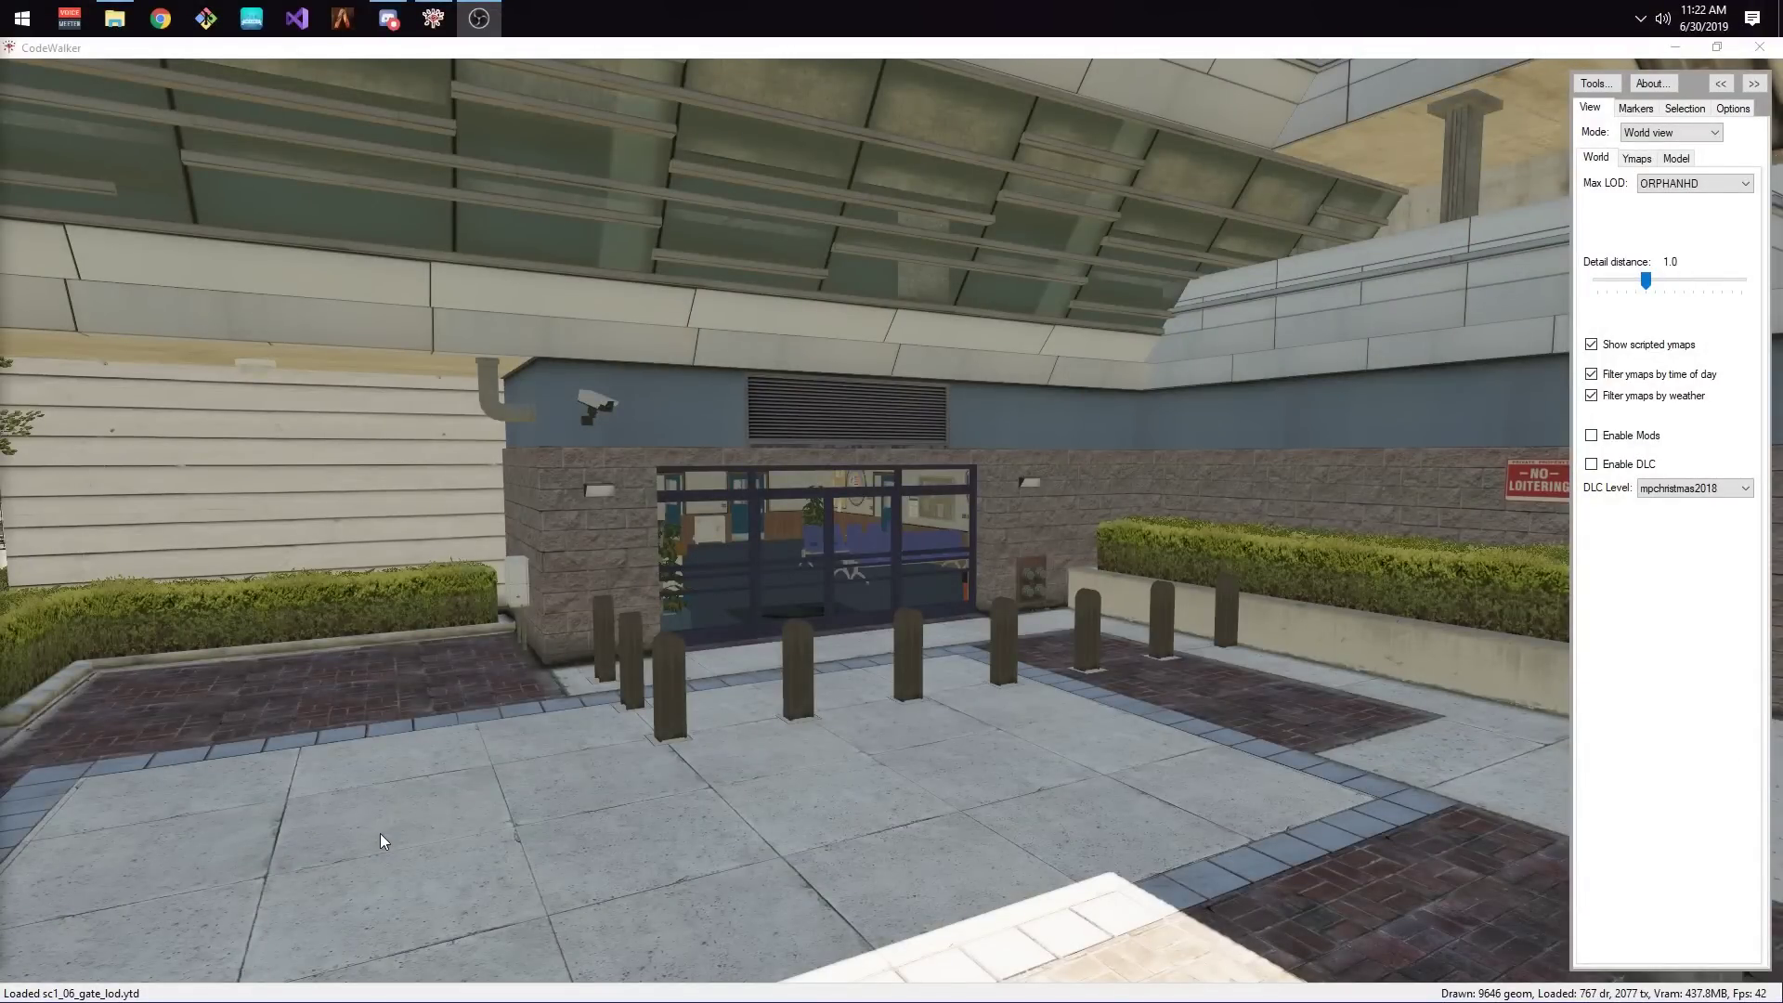
Enable DLC at level mpchristmas2017 and turn the view toward the station entrance.
{"action": "left_click", "coordinate": [772, 581]}
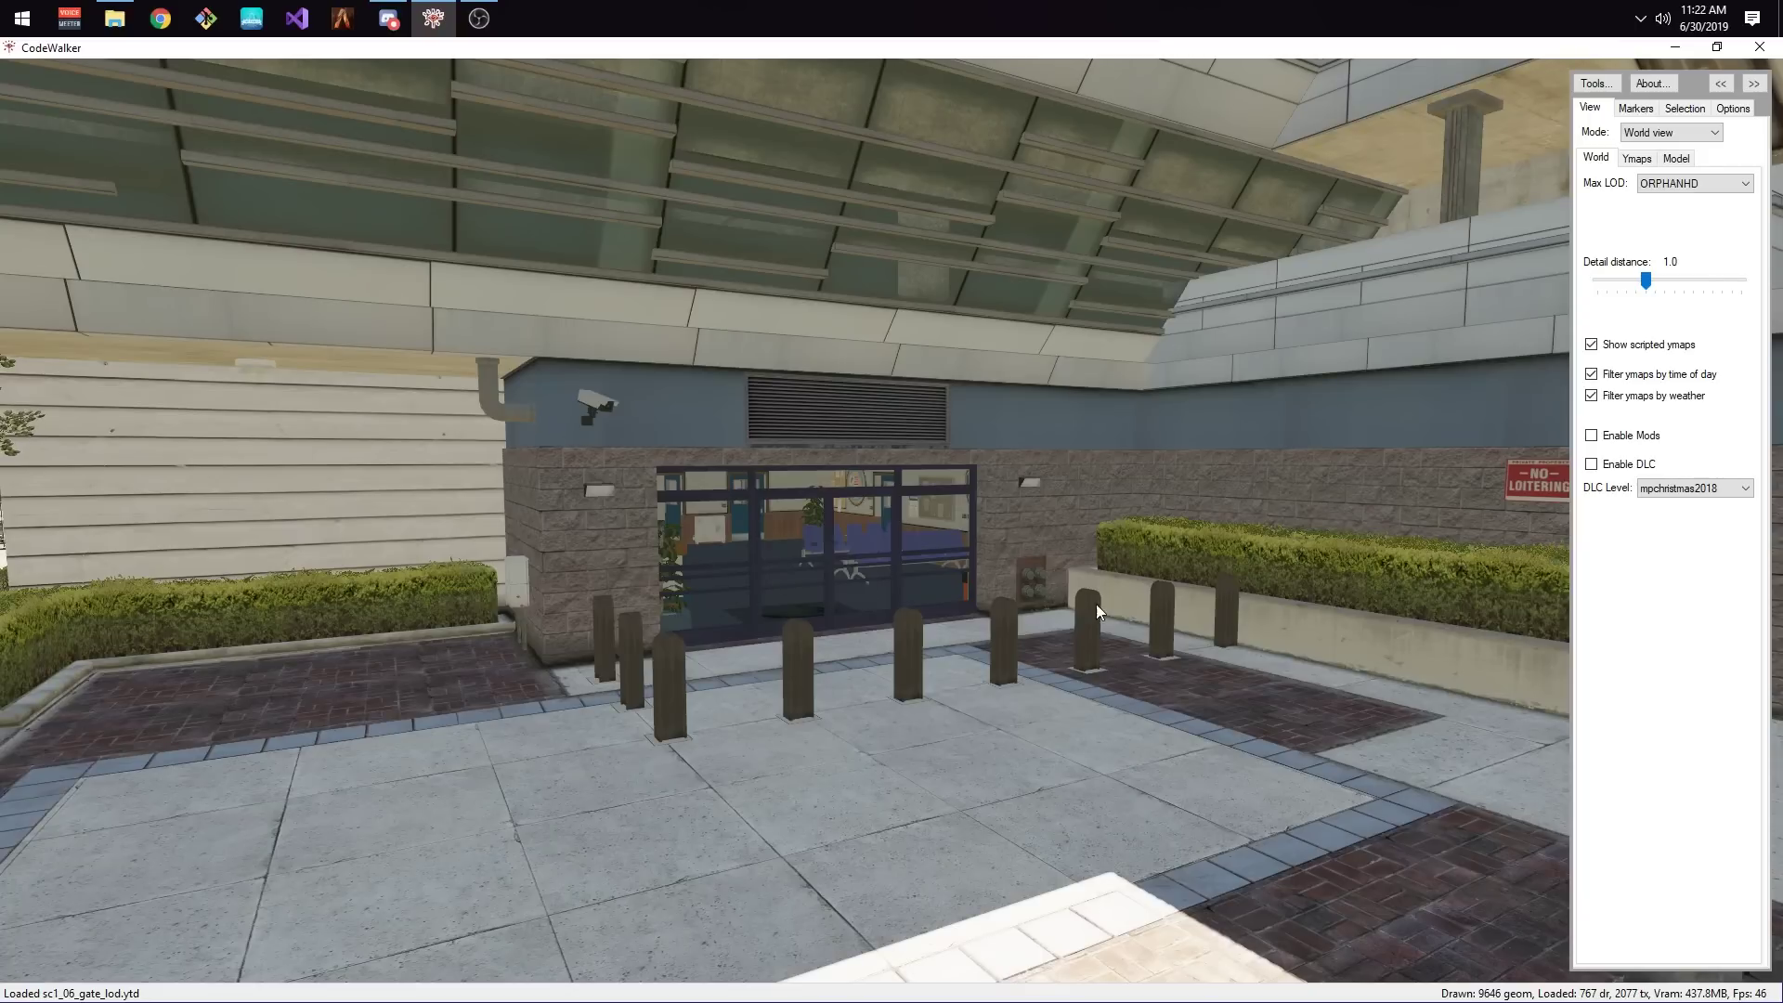
{"action": "left_click", "coordinate": [1639, 493]}
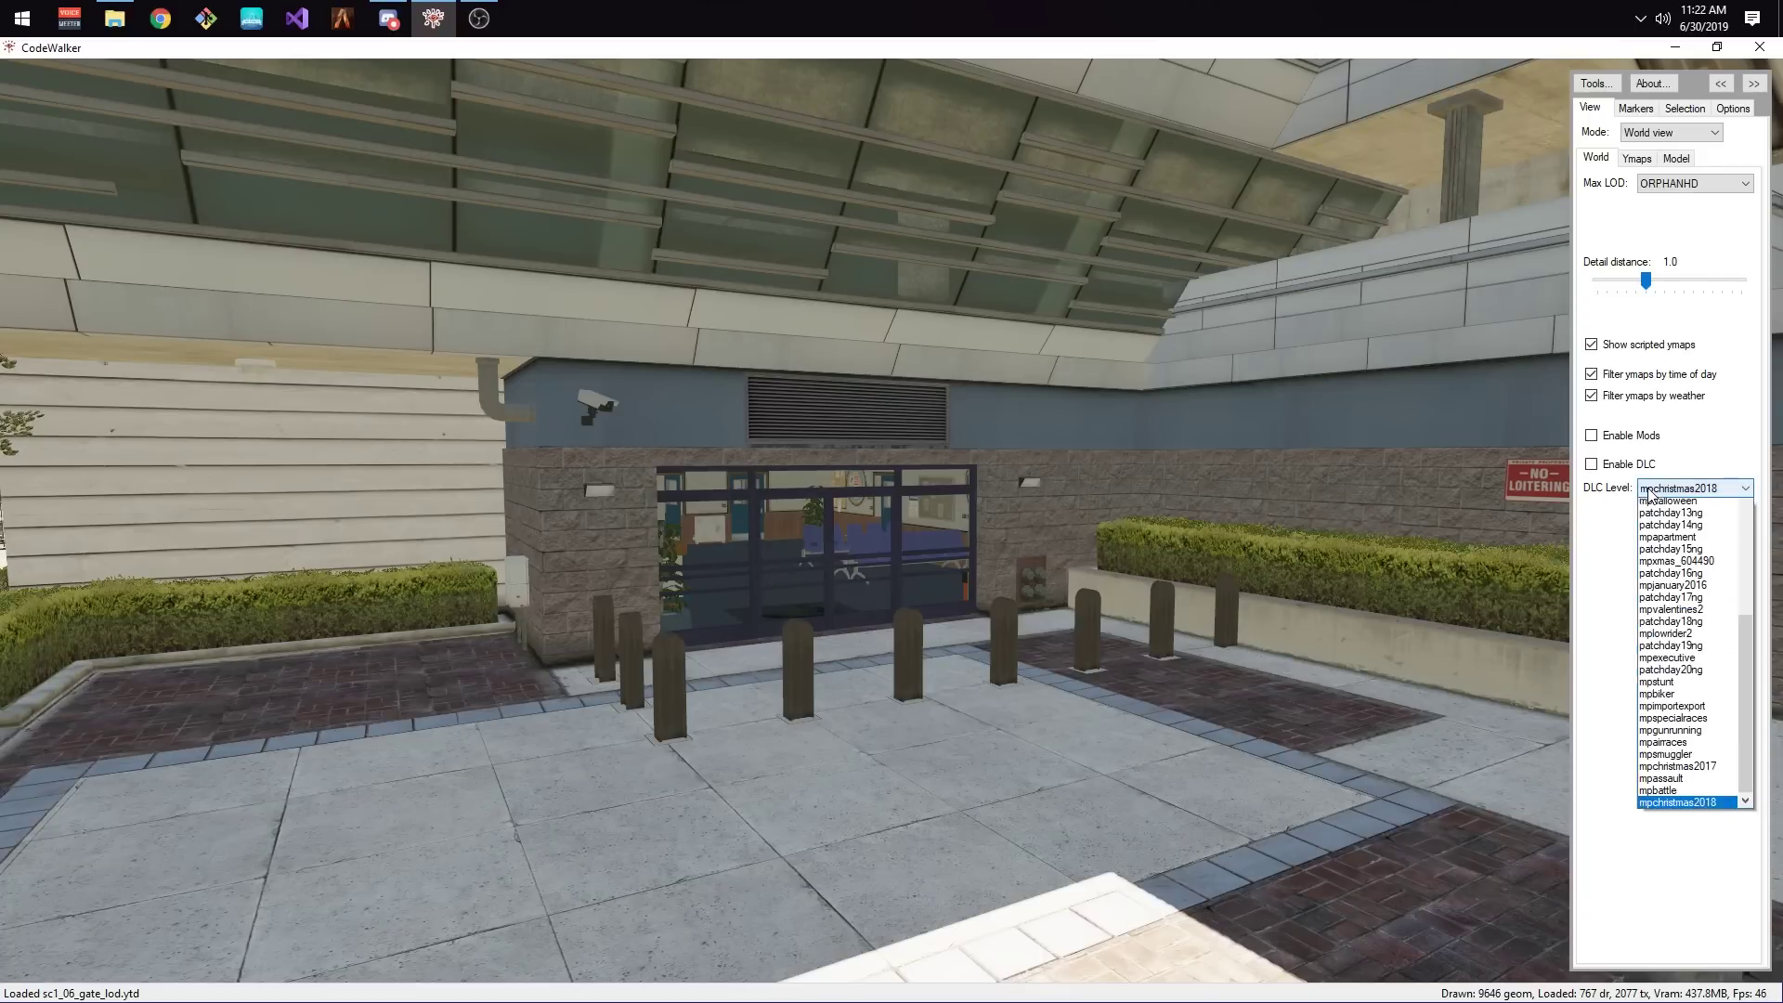
{"action": "left_click", "coordinate": [1688, 819]}
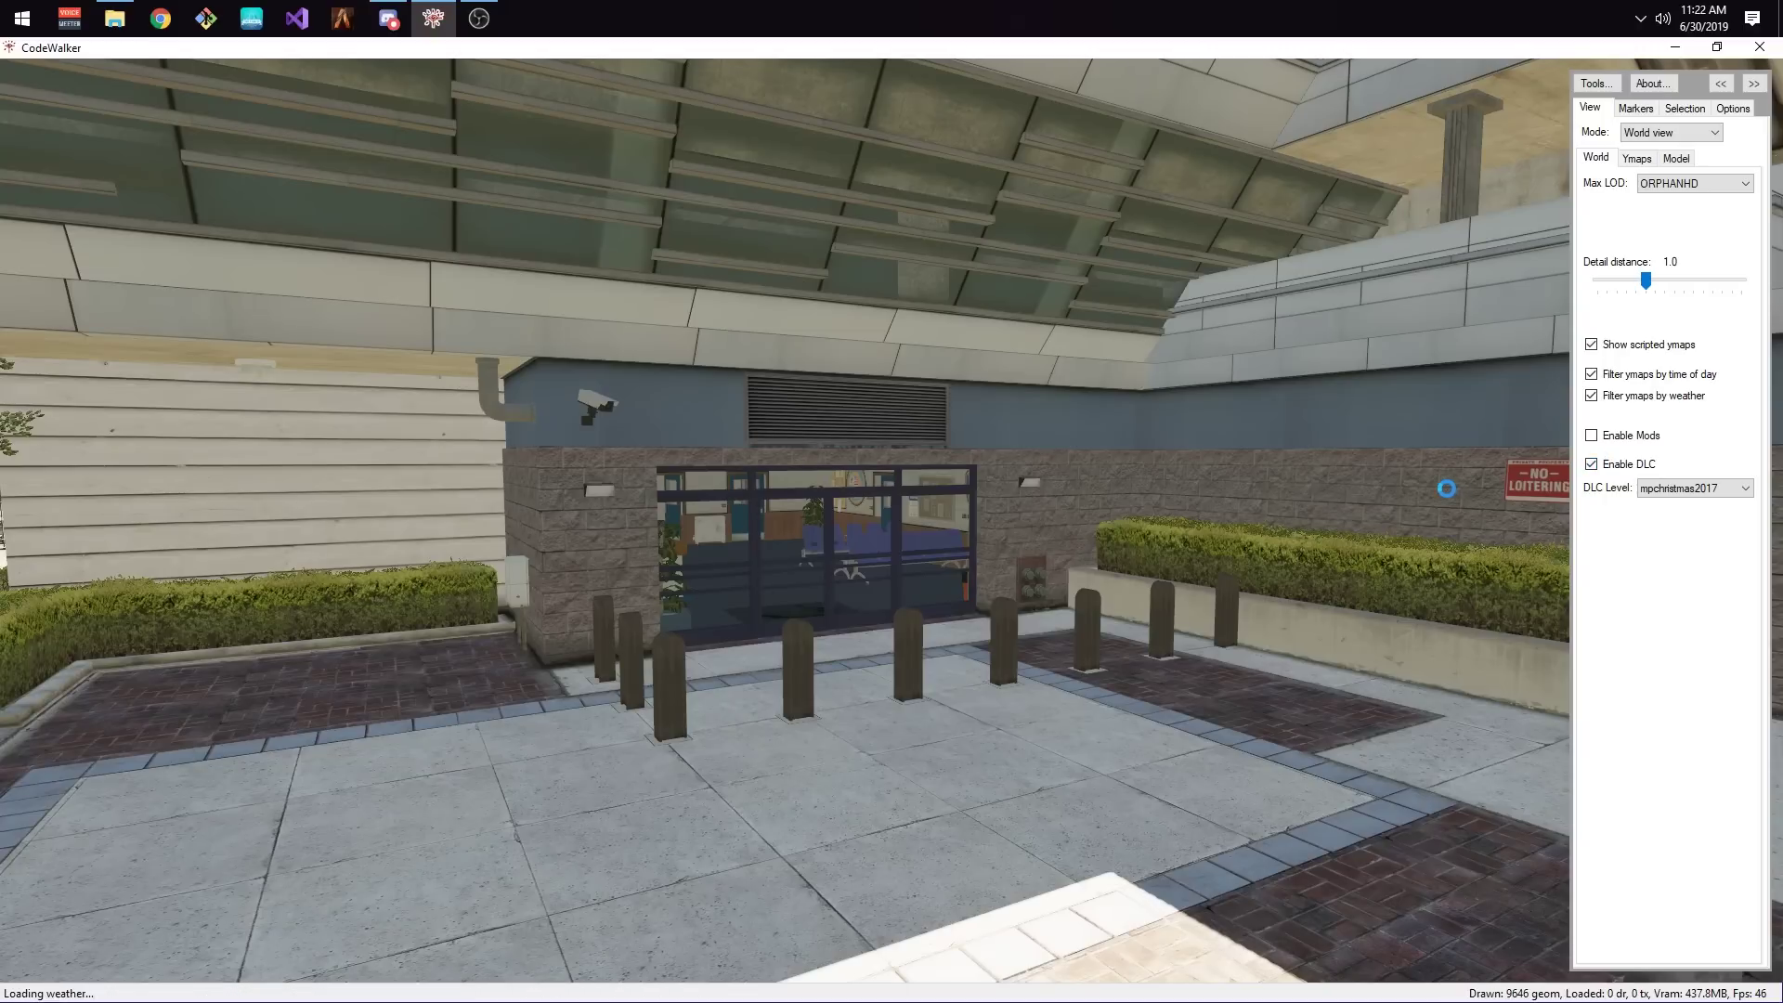
{"action": "left_click_drag", "start_coordinate": [1010, 620], "coordinate": [966, 662]}
Fly through the glass doors into the lobby and select the v_corp_offchair front-desk chair.
{"action": "key", "text": "w"}
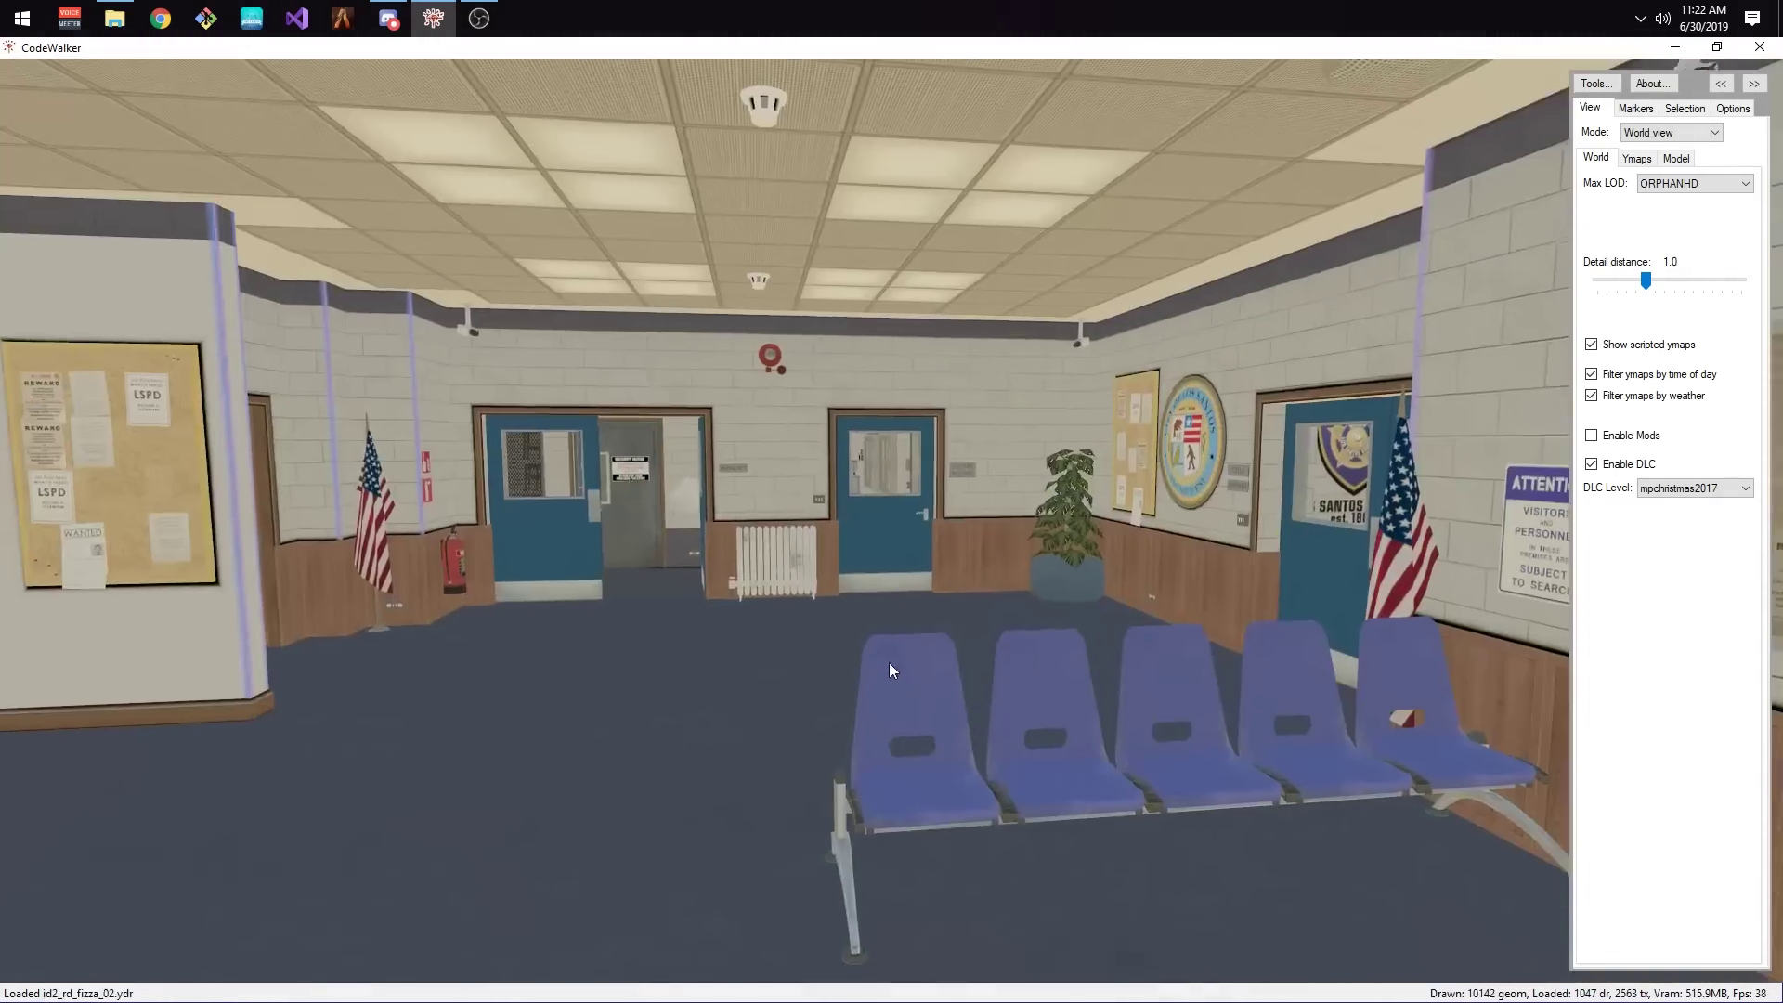
{"action": "key", "text": "w"}
{"action": "left_click_drag", "start_coordinate": [889, 662], "coordinate": [598, 844]}
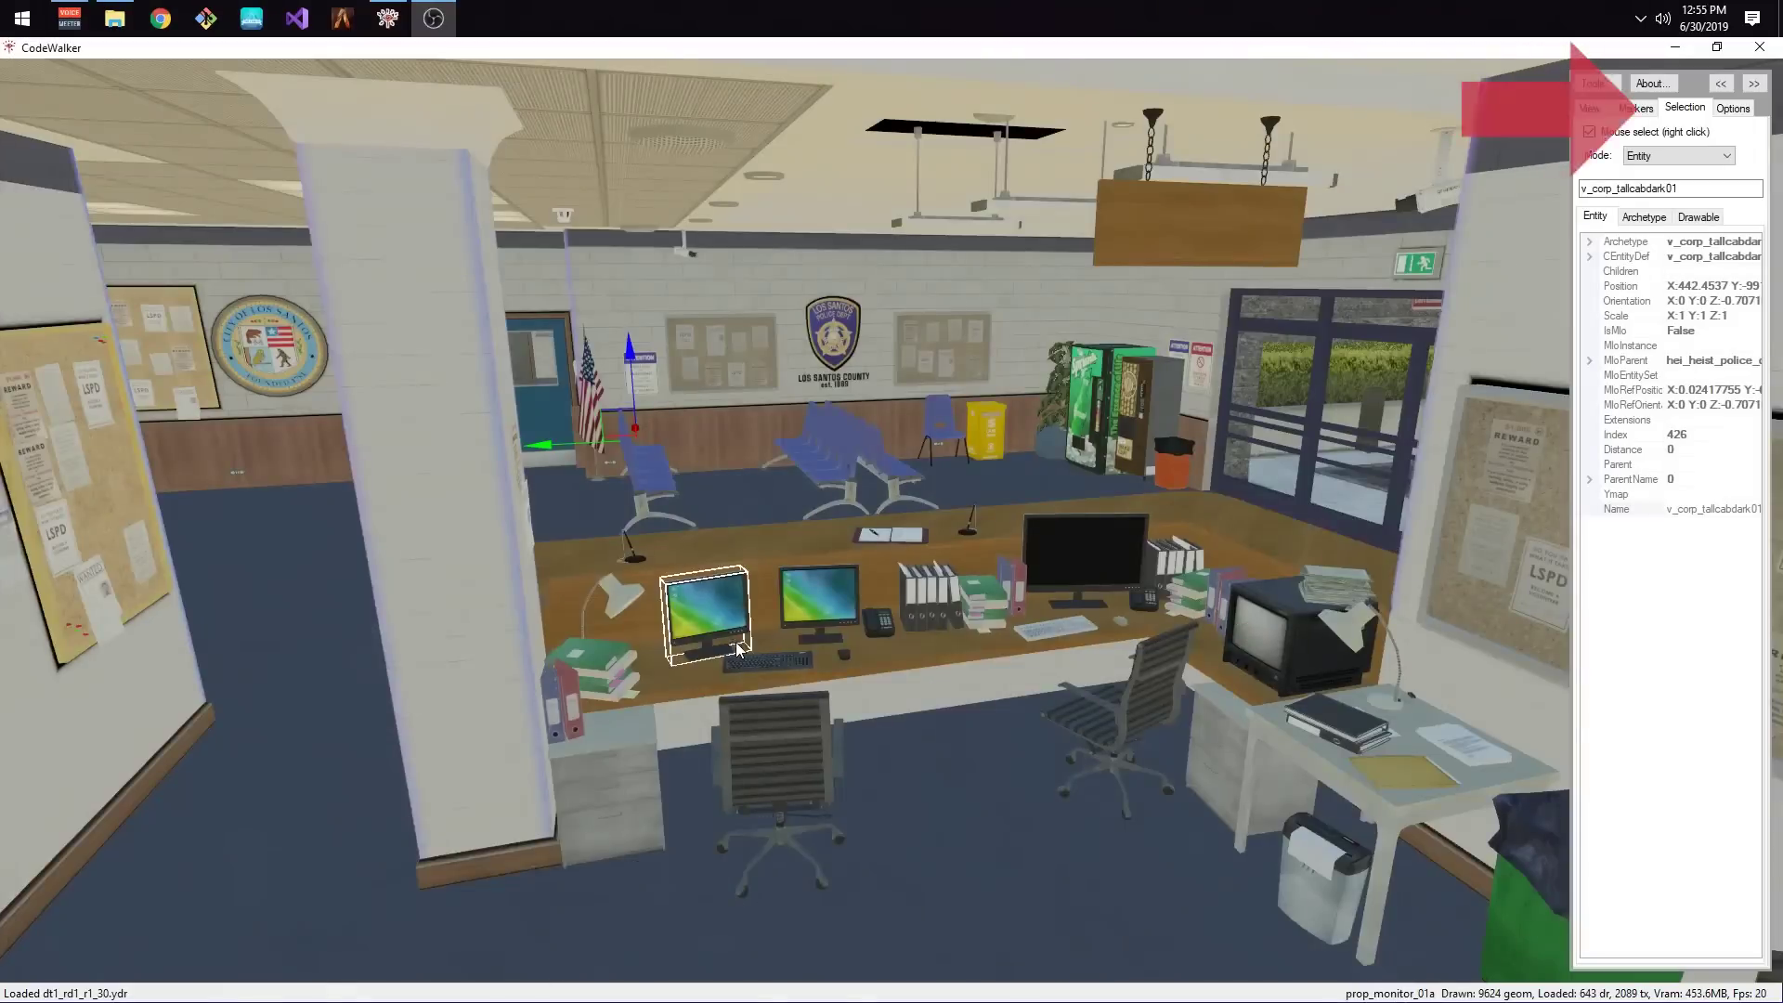
{"action": "left_click_drag", "start_coordinate": [736, 643], "coordinate": [743, 660]}
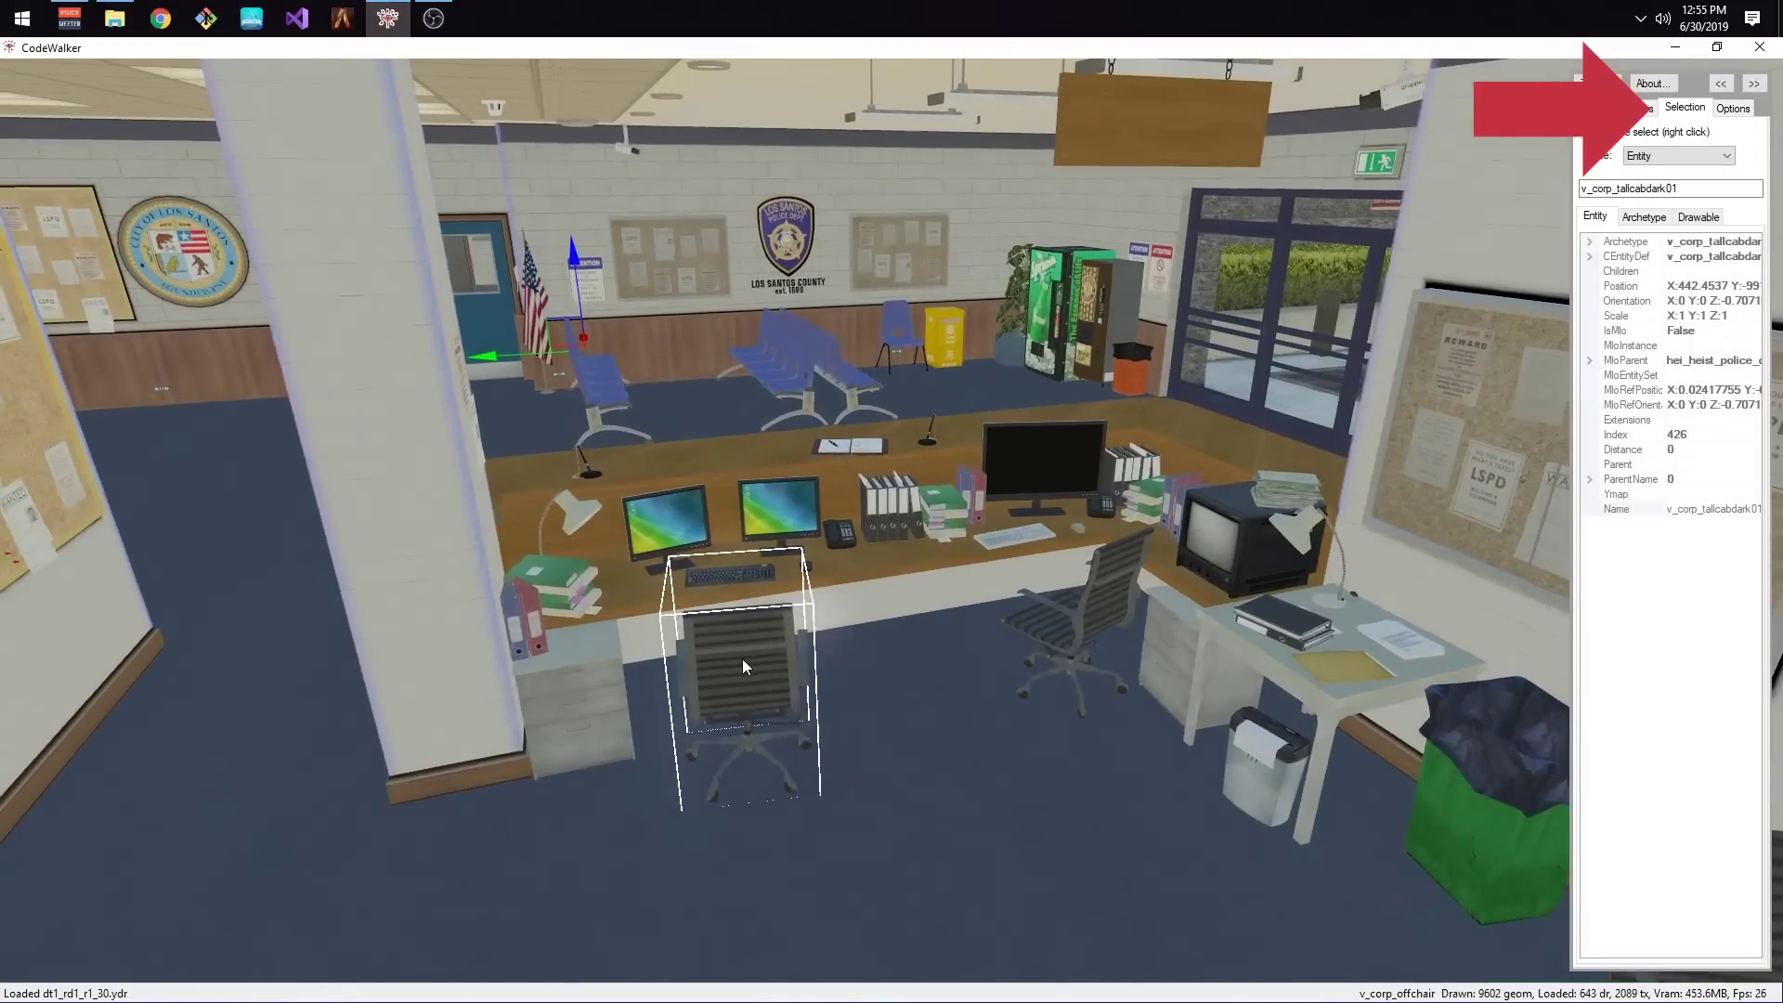
{"action": "key", "text": "t"}
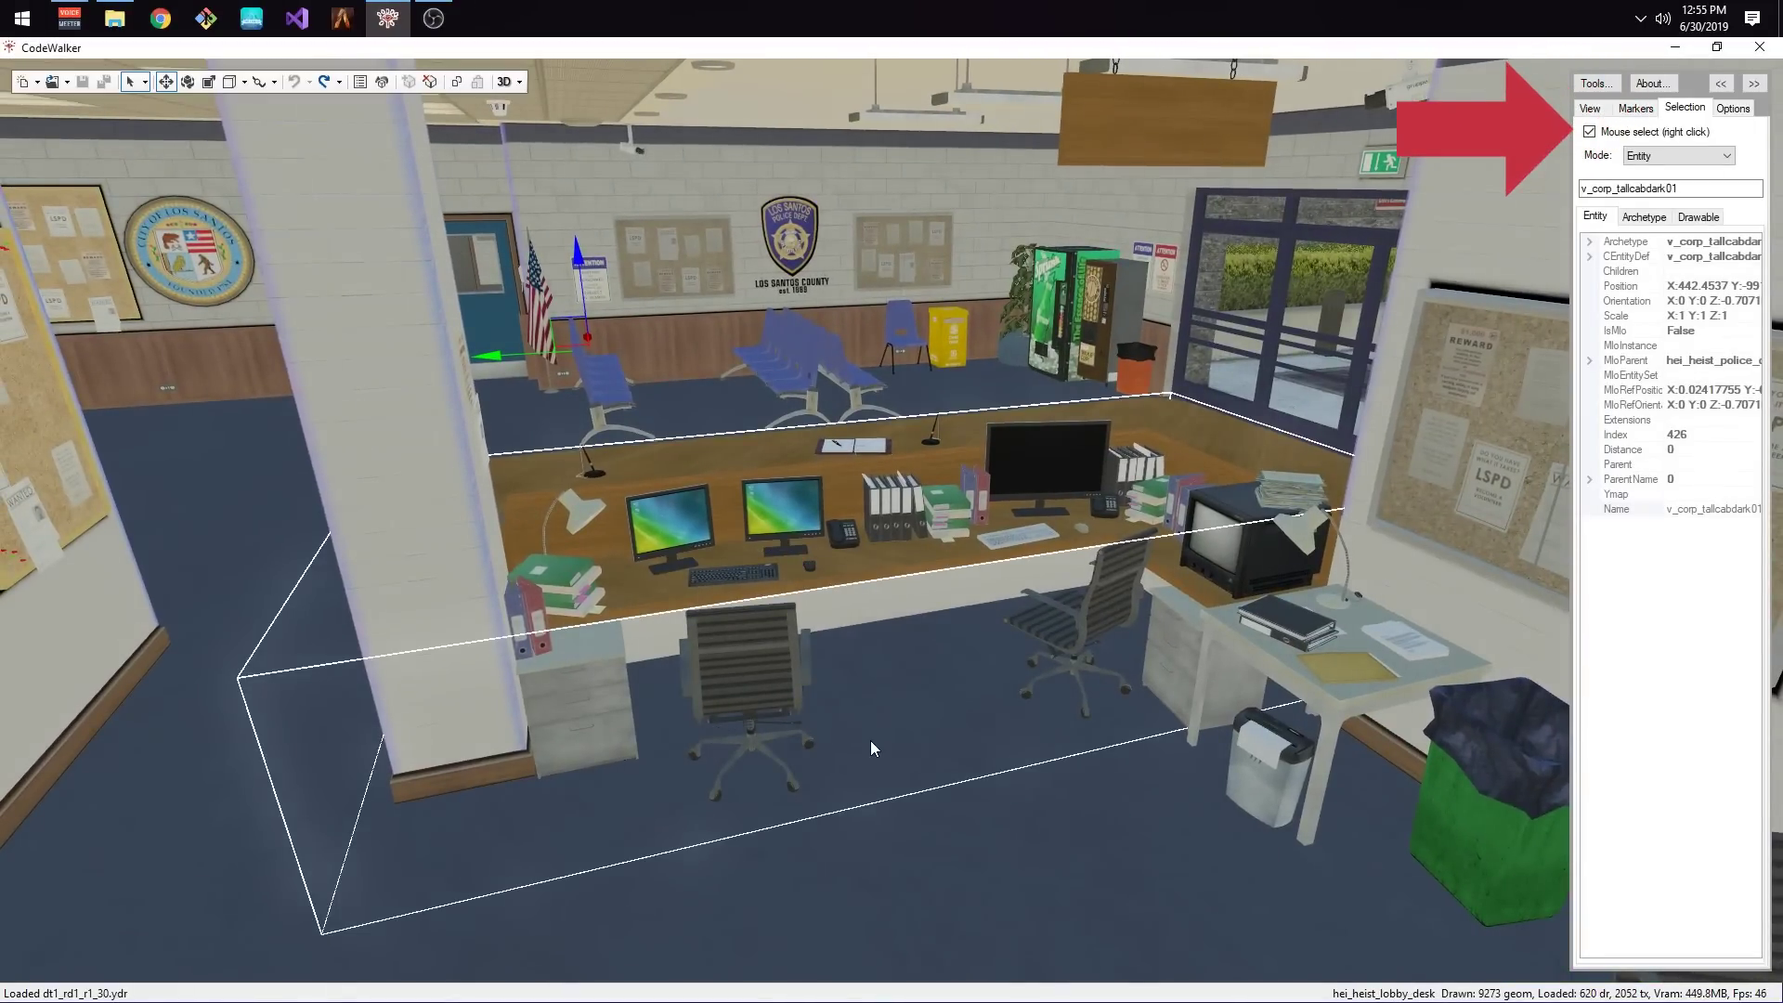
{"action": "right_click", "coordinate": [737, 672]}
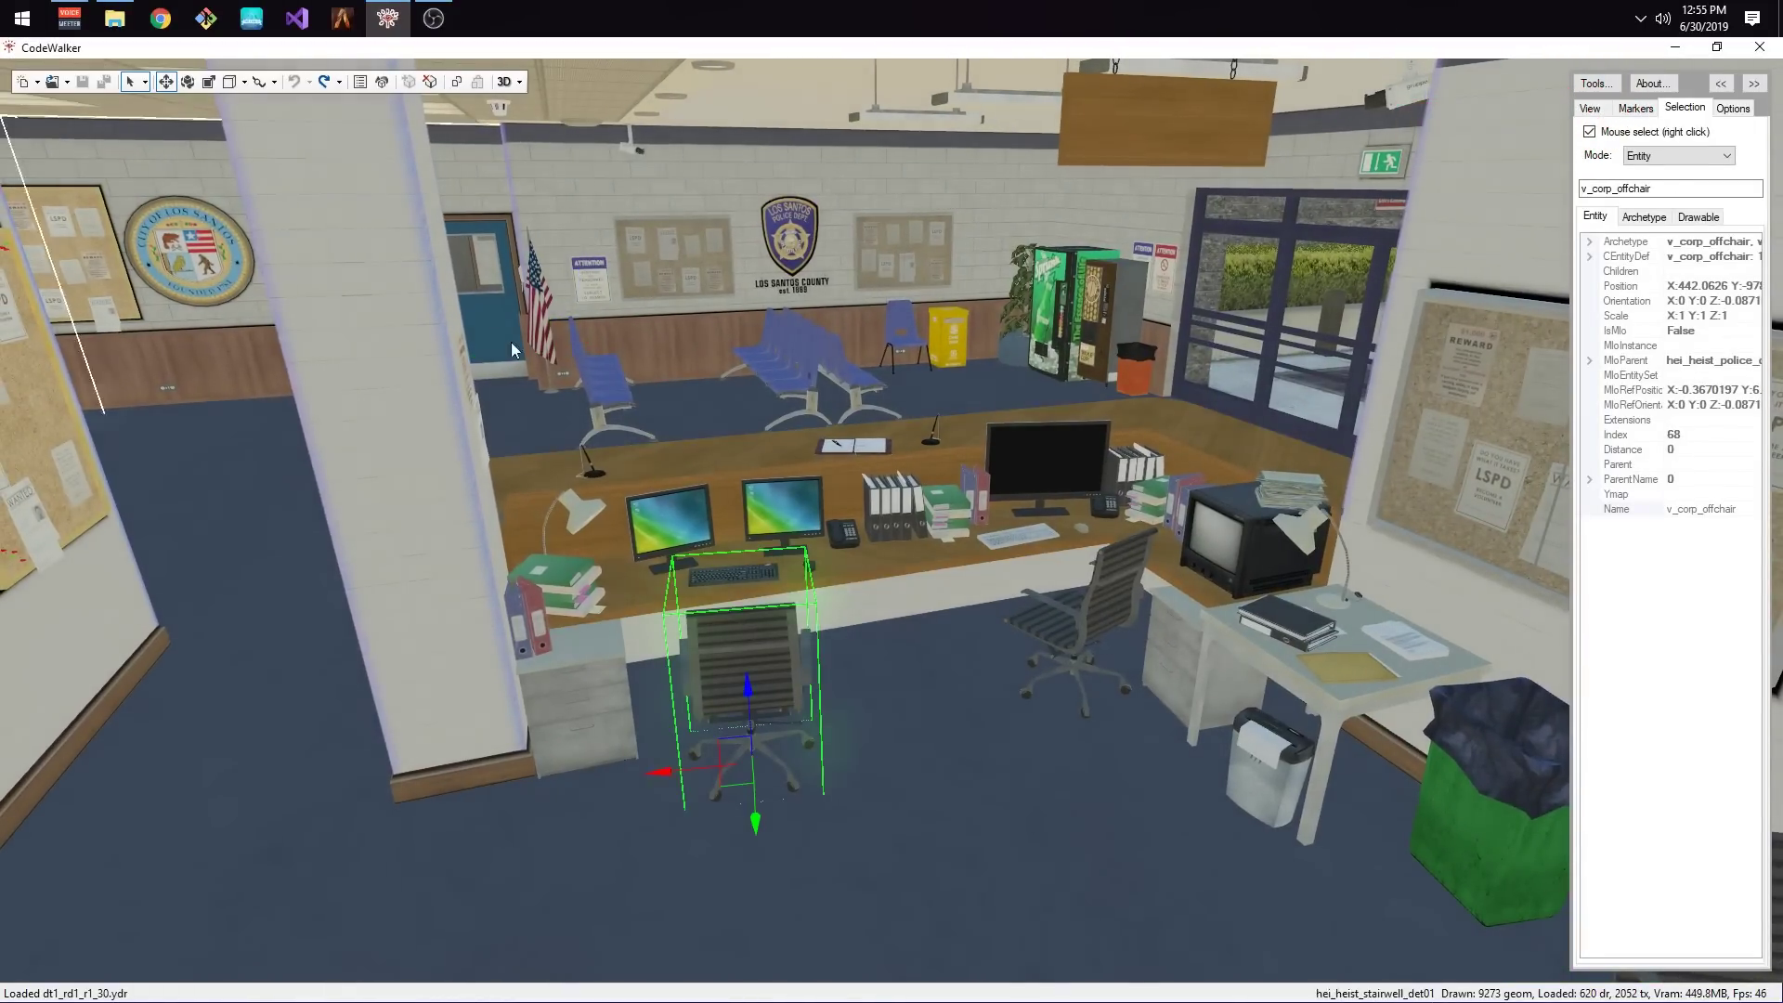
Add hei_dlc_heist_police.ytyp to a new project.
{"action": "left_click", "coordinate": [382, 83]}
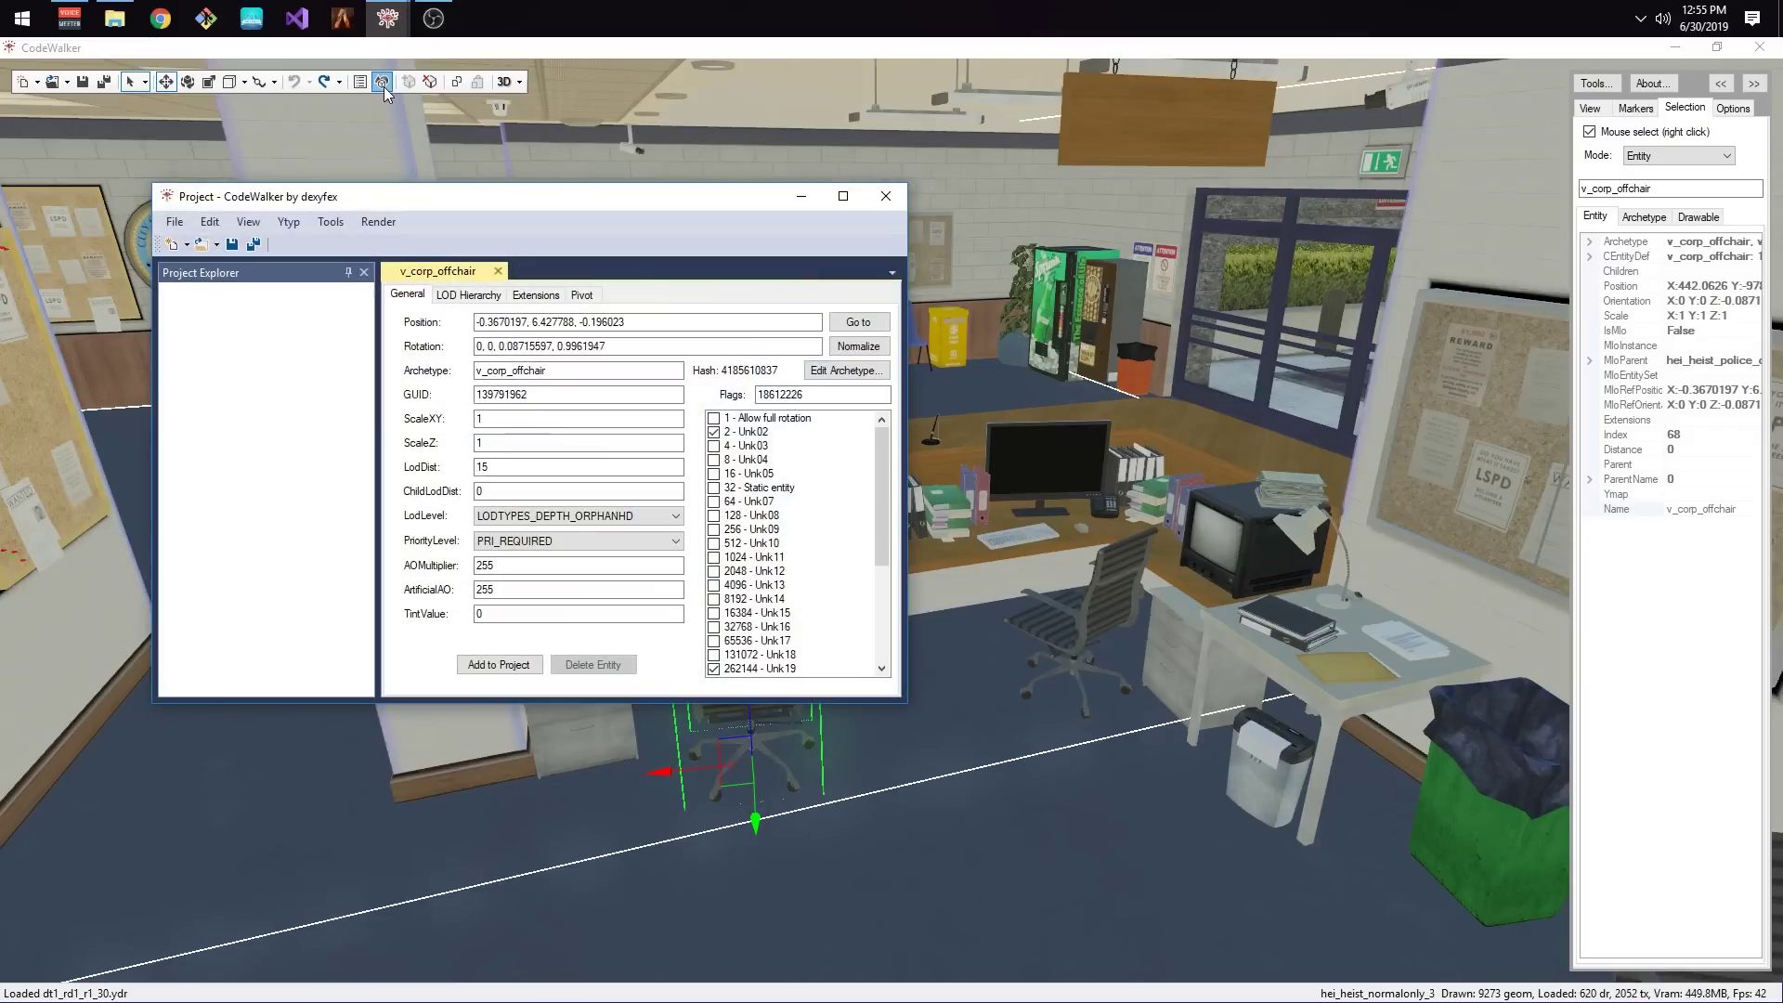
{"action": "left_click", "coordinate": [289, 223]}
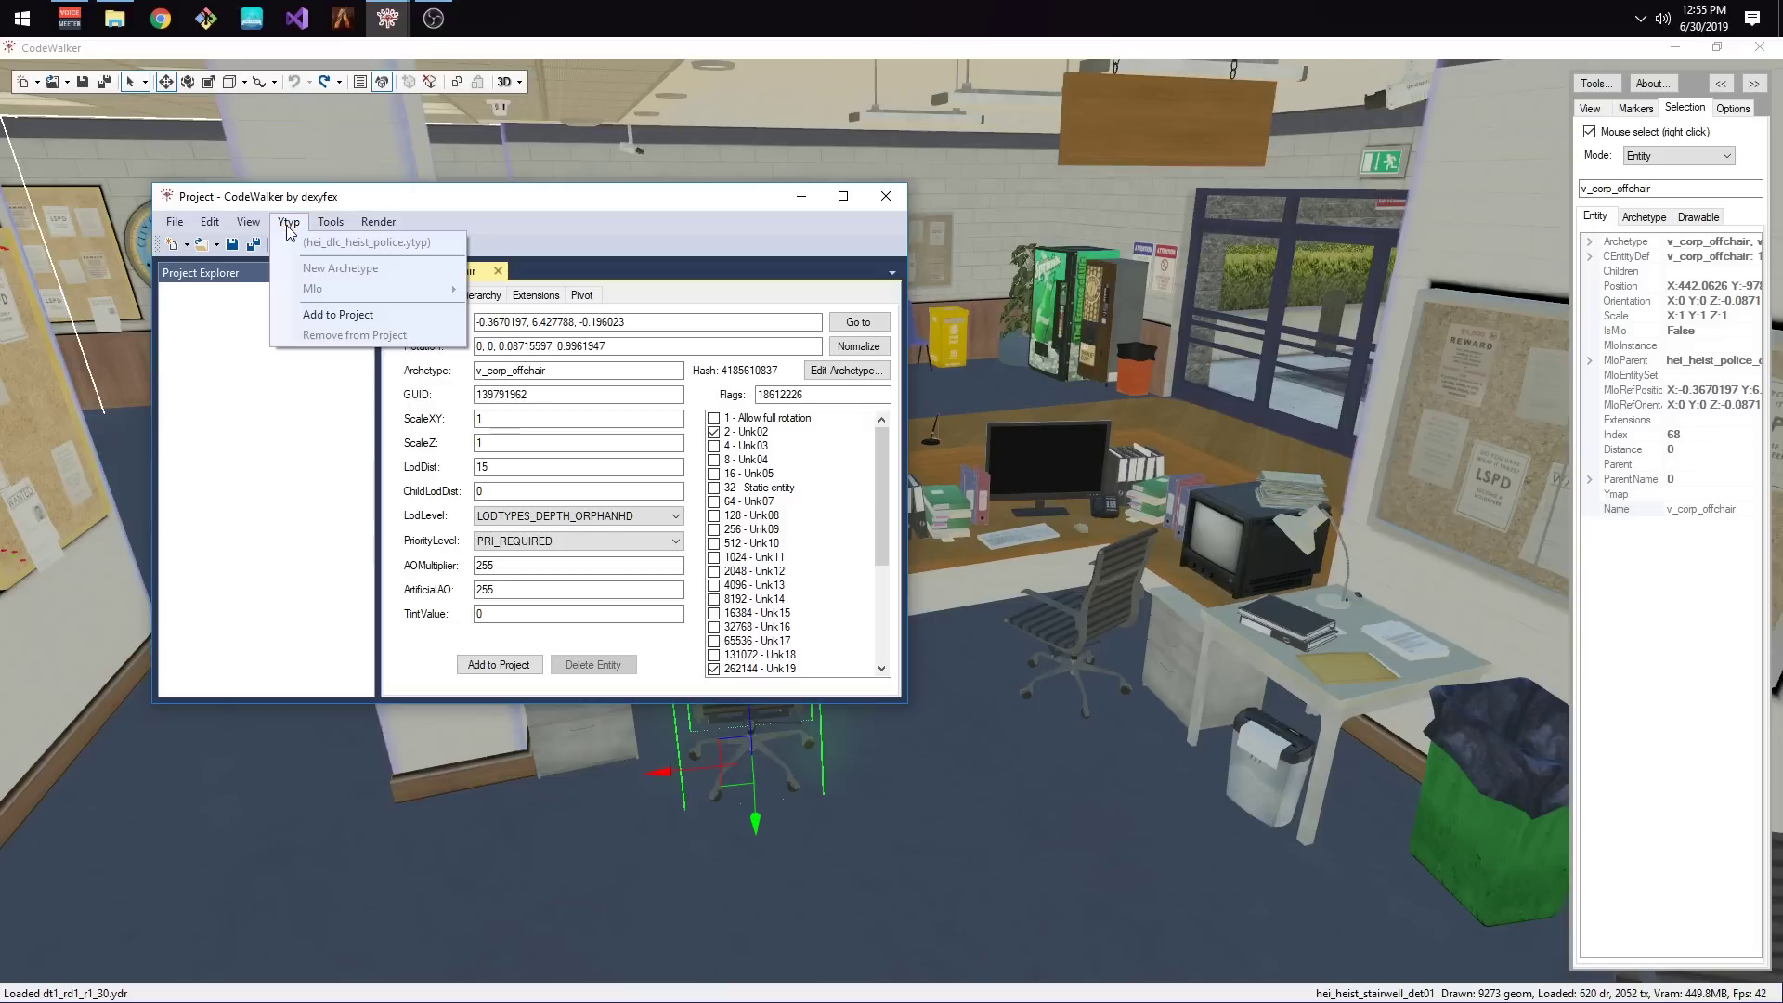
{"action": "left_click", "coordinate": [334, 316]}
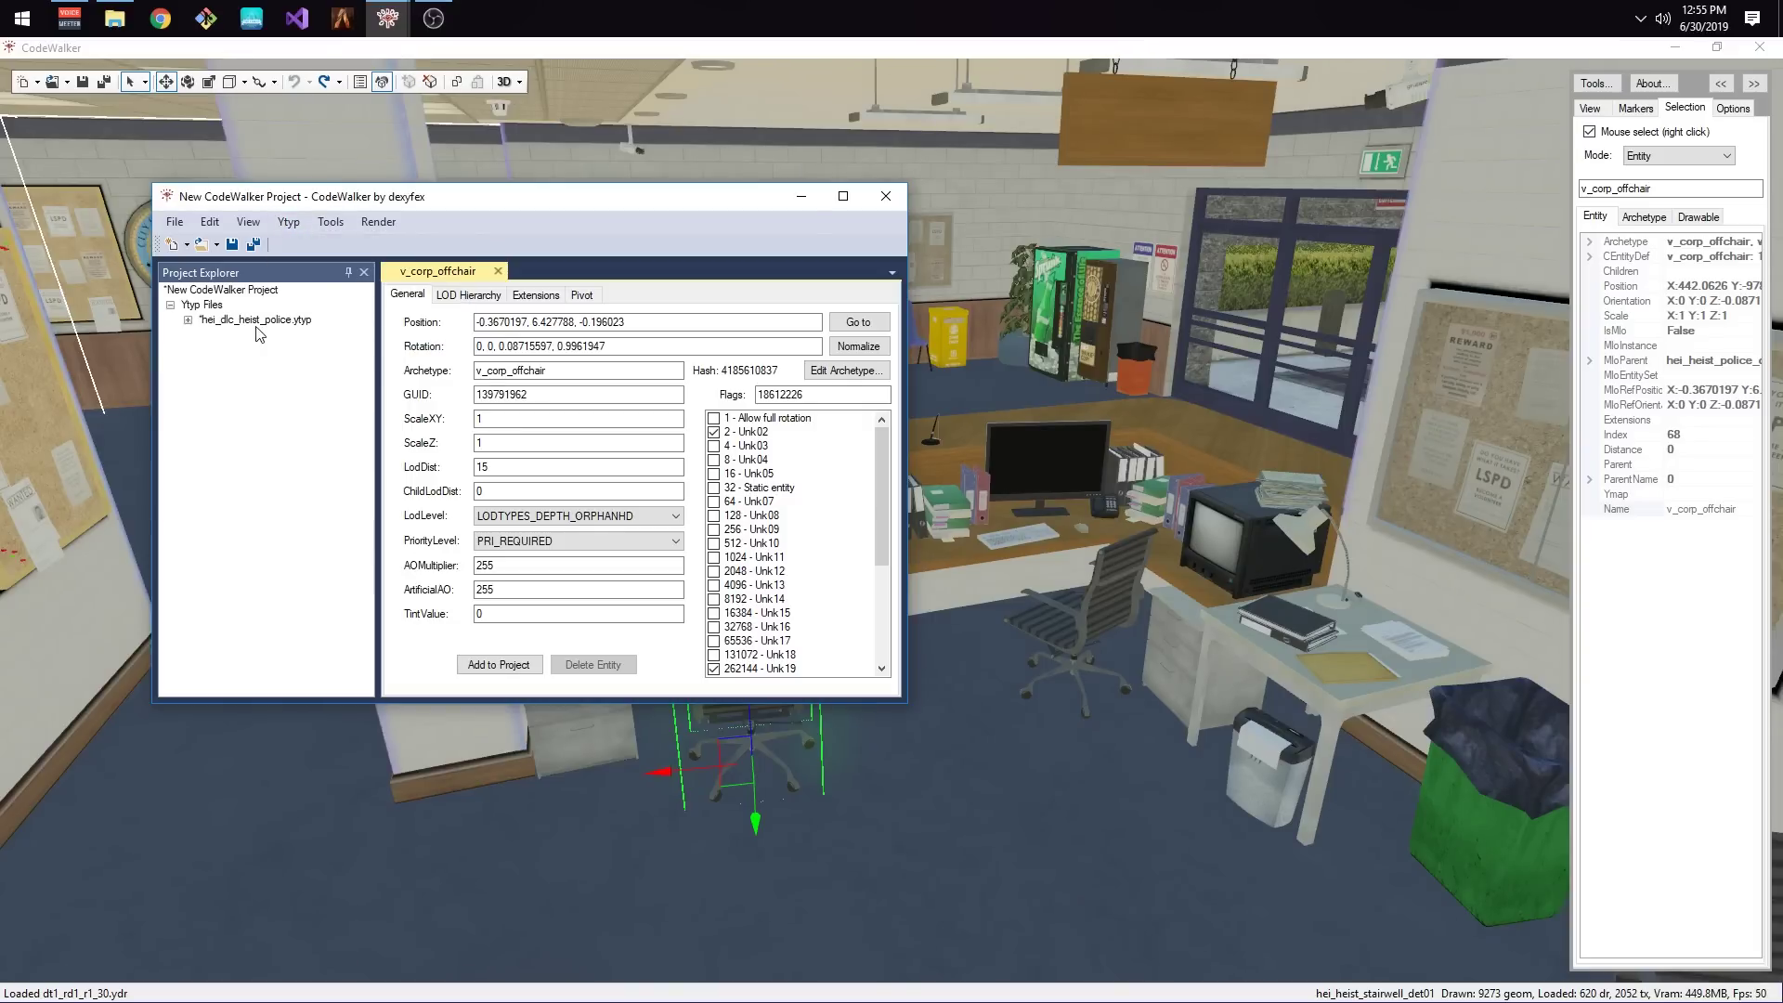
Delete both front-desk office chairs, then select the row of waiting benches.
{"action": "left_click_drag", "start_coordinate": [891, 558], "coordinate": [941, 504]}
{"action": "key", "text": "Delete"}
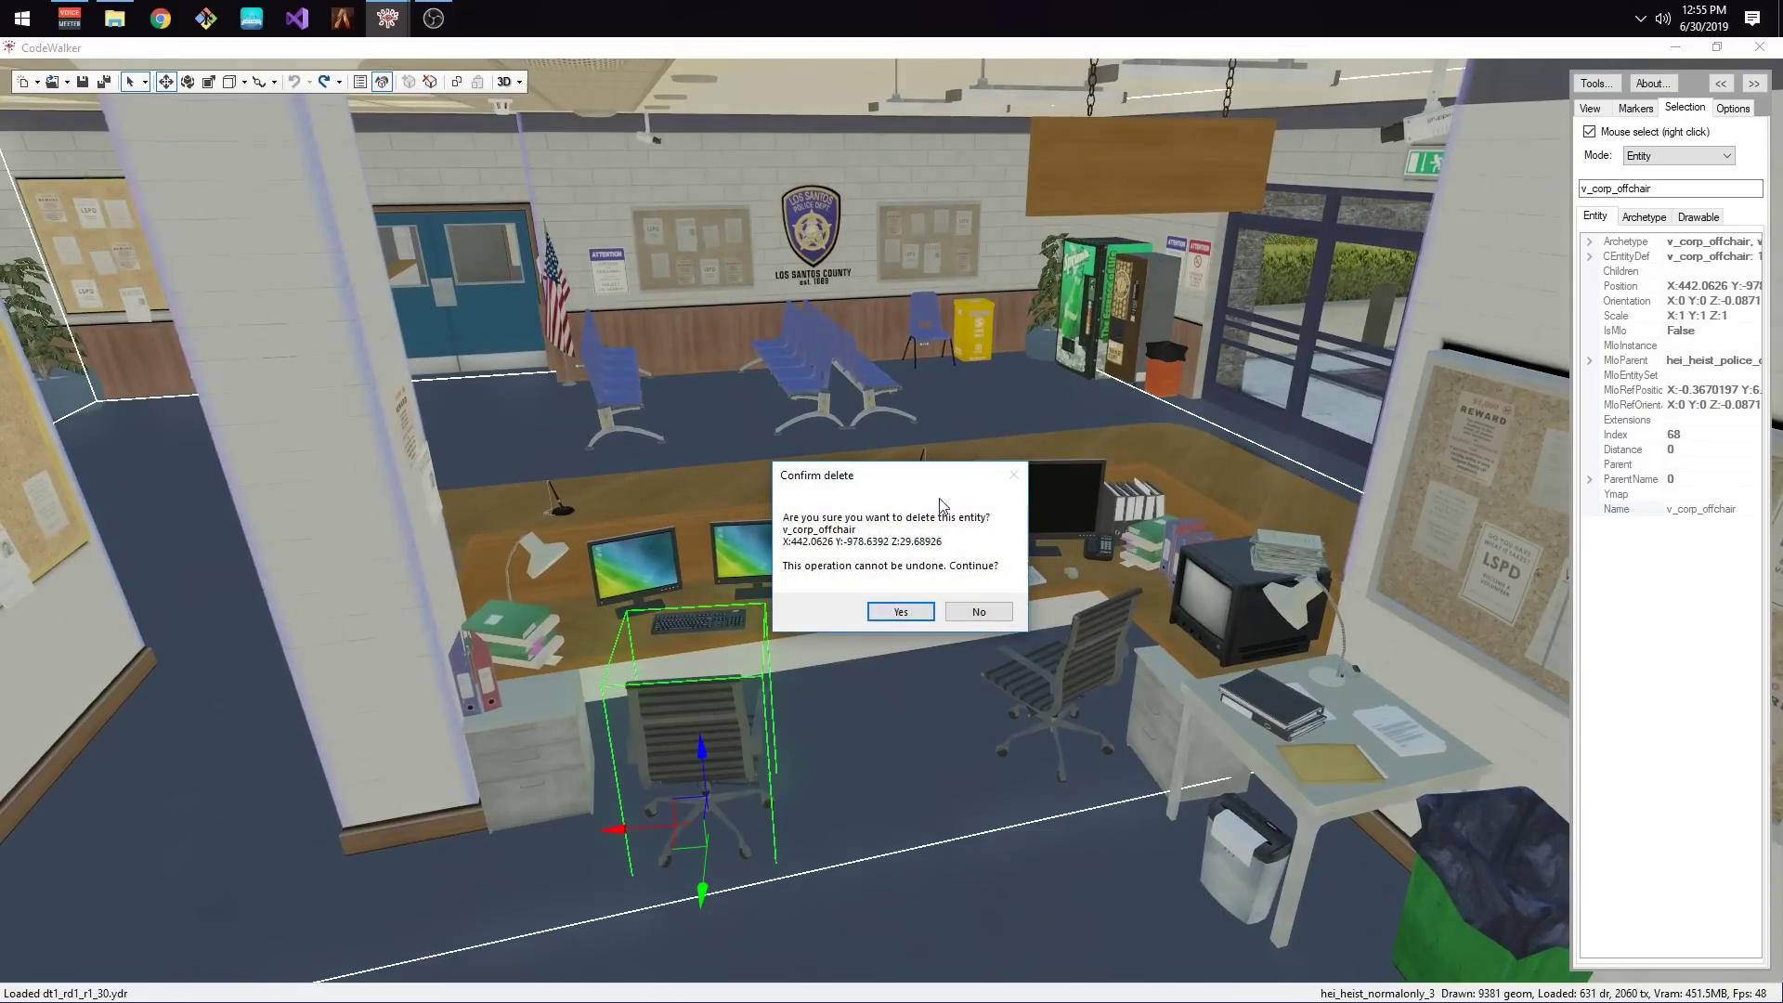
{"action": "left_click", "coordinate": [904, 616]}
{"action": "right_click", "coordinate": [1067, 670]}
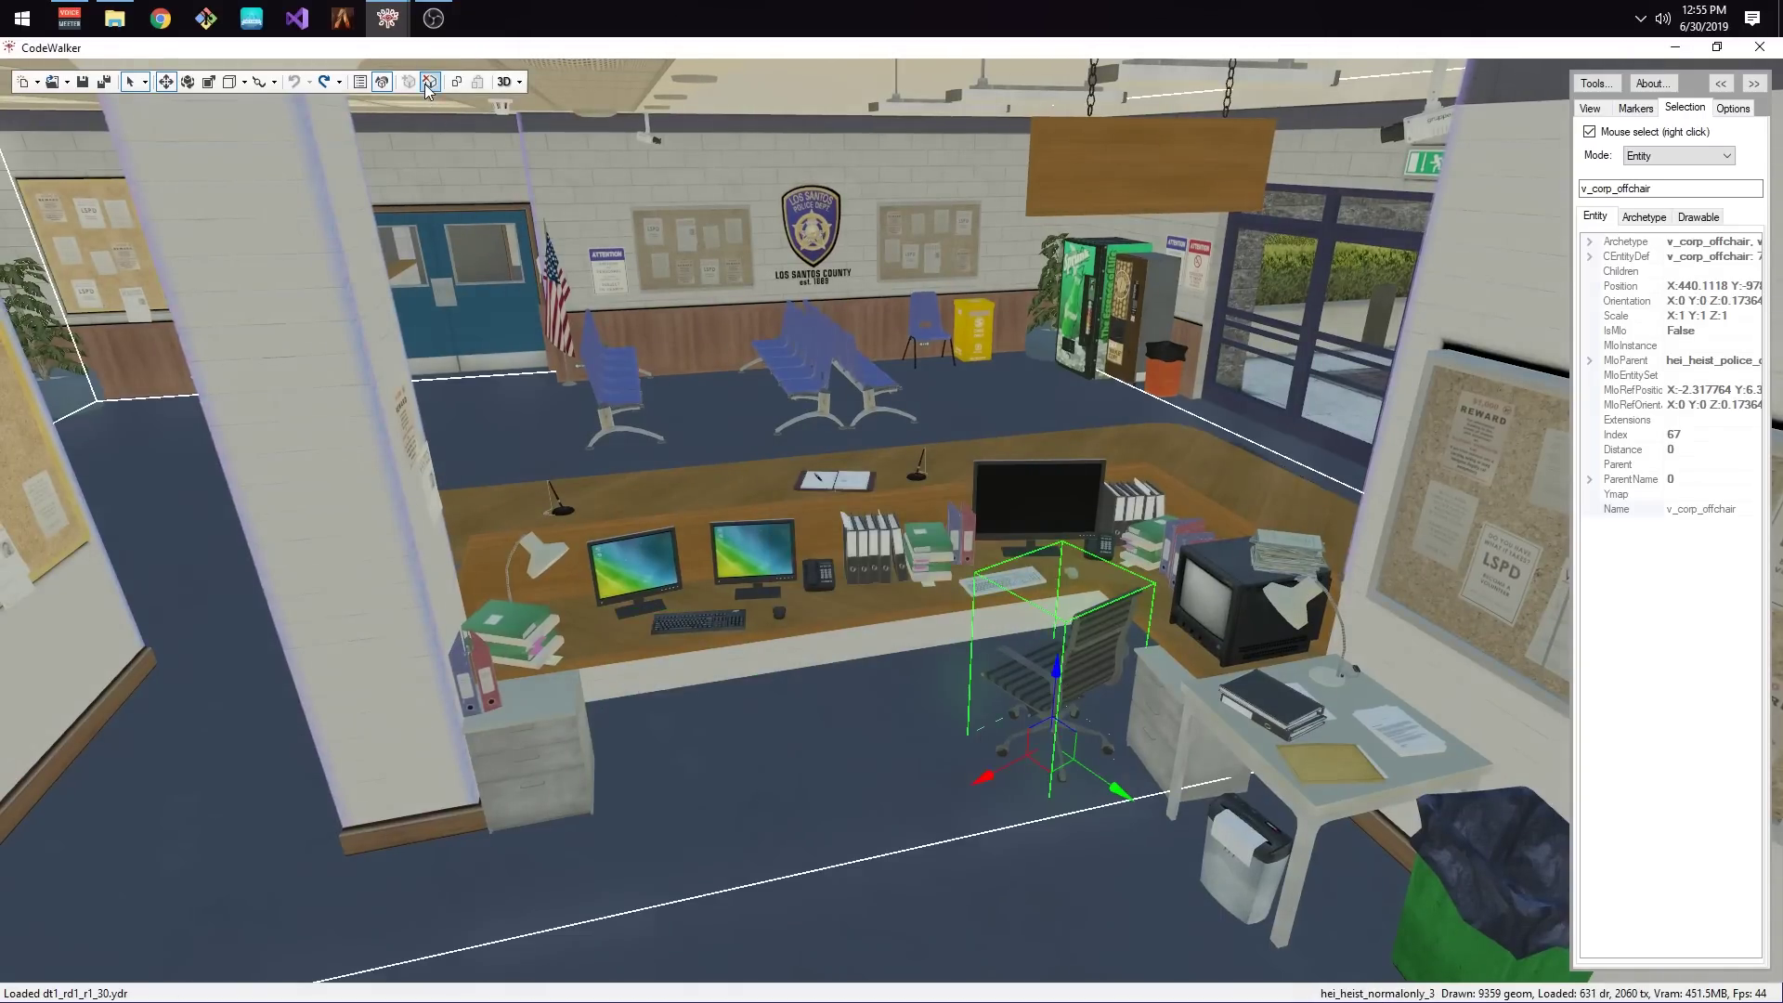
{"action": "key", "text": "Delete"}
{"action": "left_click", "coordinate": [900, 610]}
{"action": "left_click_drag", "start_coordinate": [816, 464], "coordinate": [768, 561]}
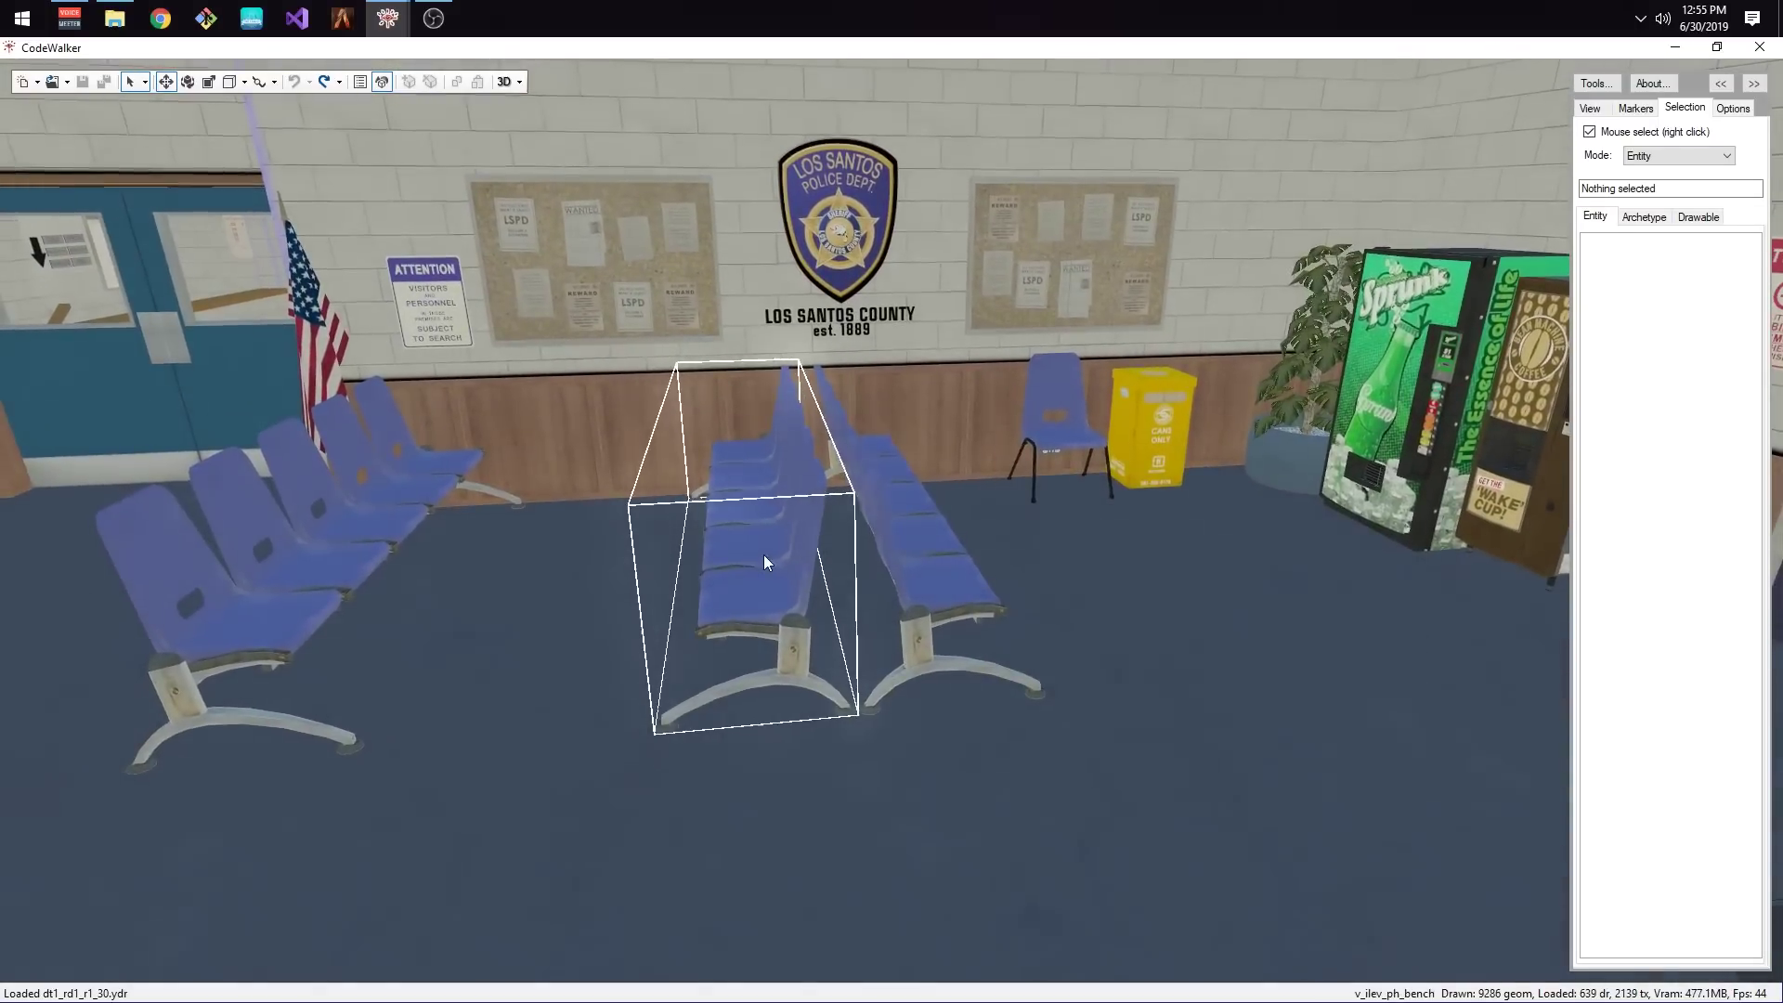
{"action": "right_click", "coordinate": [768, 561]}
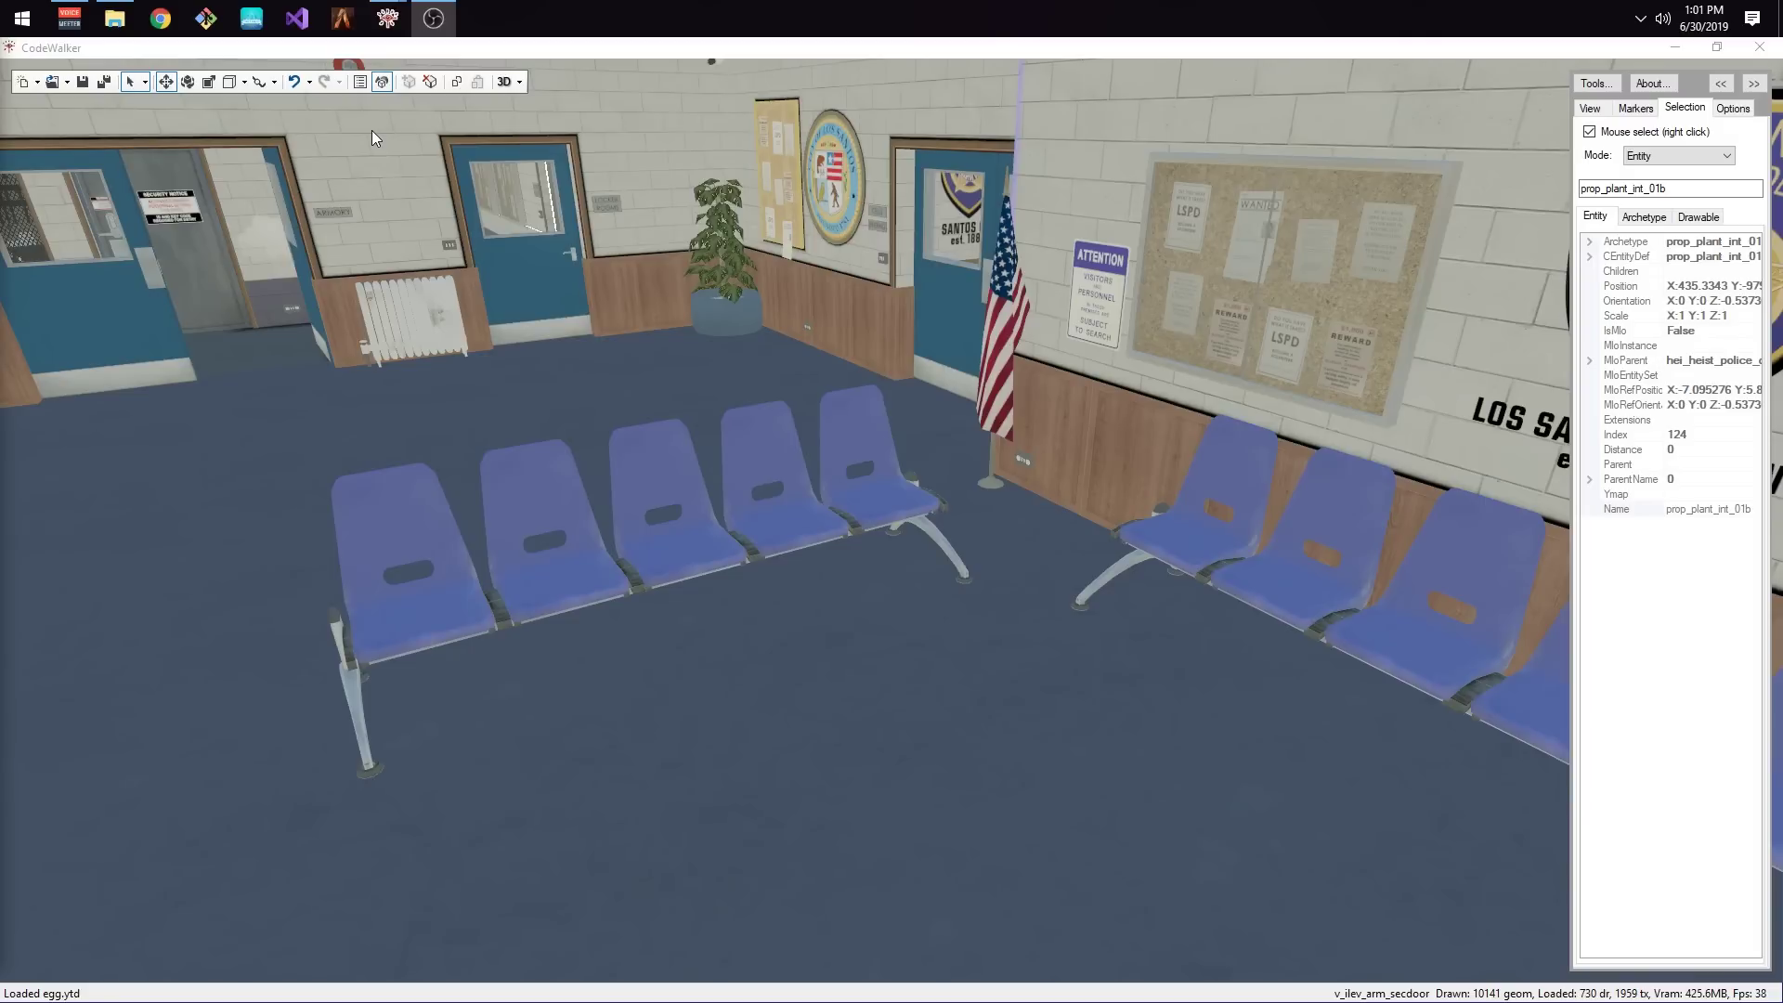
Add a prop_plant_int_01b potted plant entity to the interior and lower it onto the floor.
{"action": "left_click", "coordinate": [388, 19]}
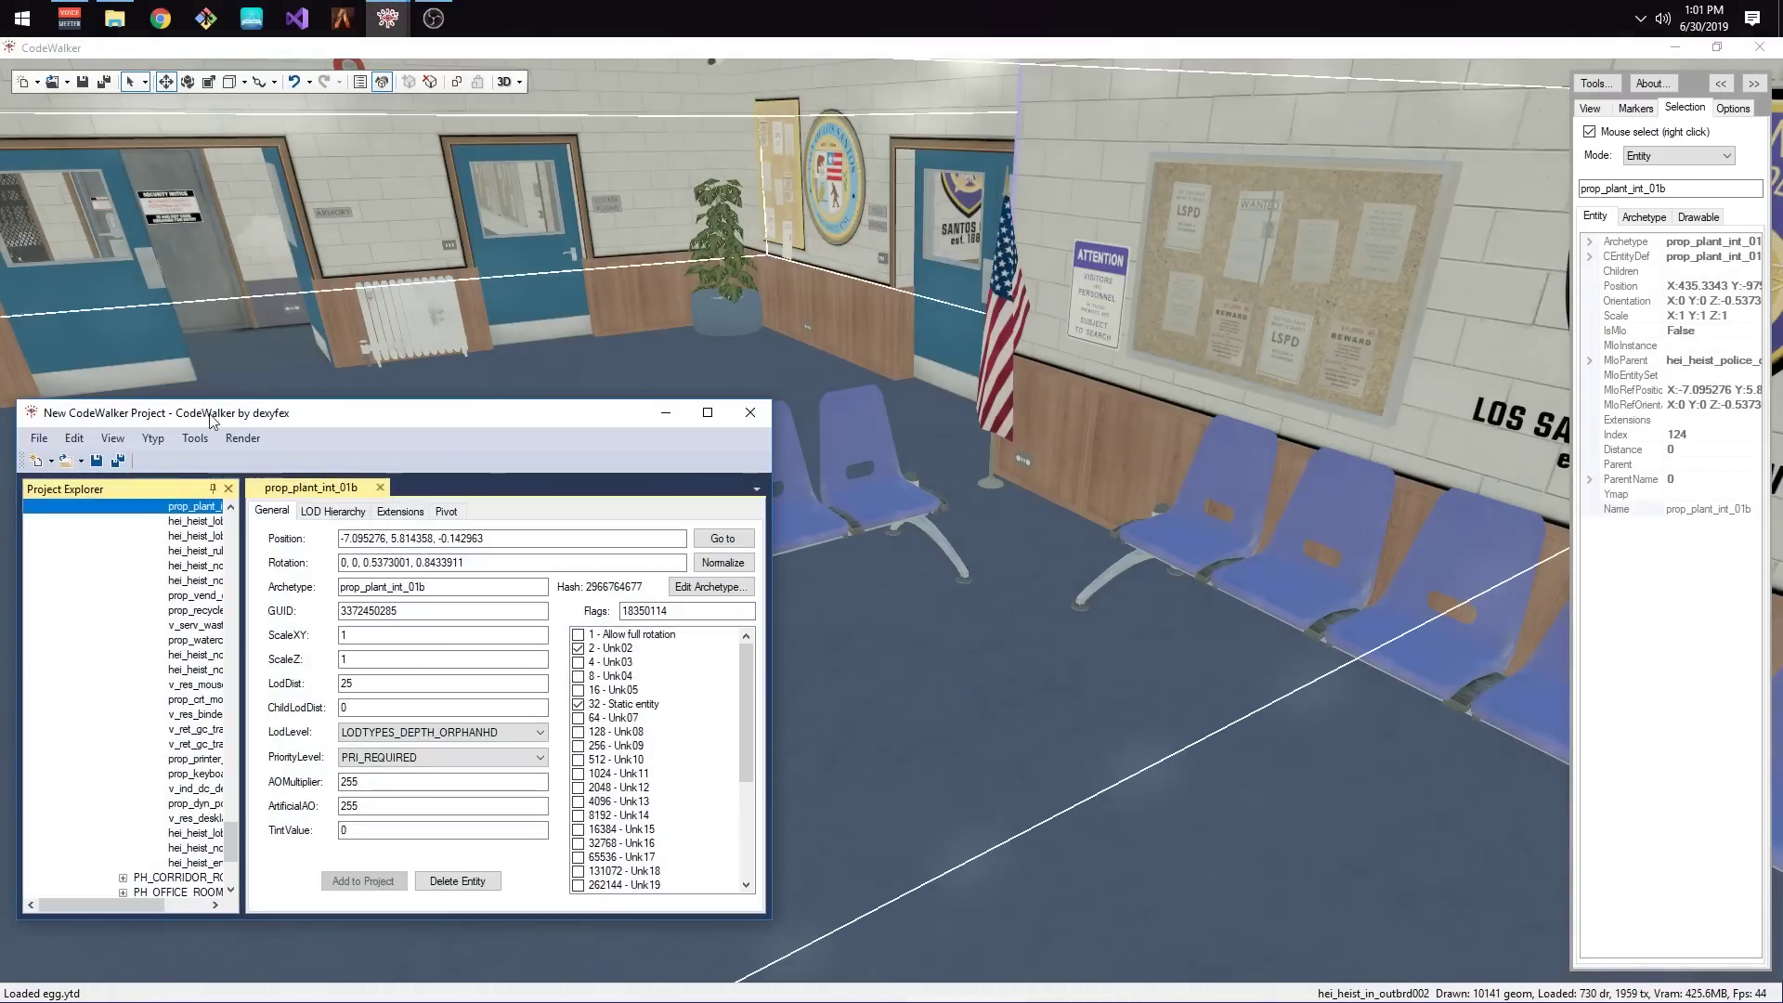
{"action": "left_click", "coordinate": [154, 440]}
{"action": "mouse_move", "coordinate": [265, 516]}
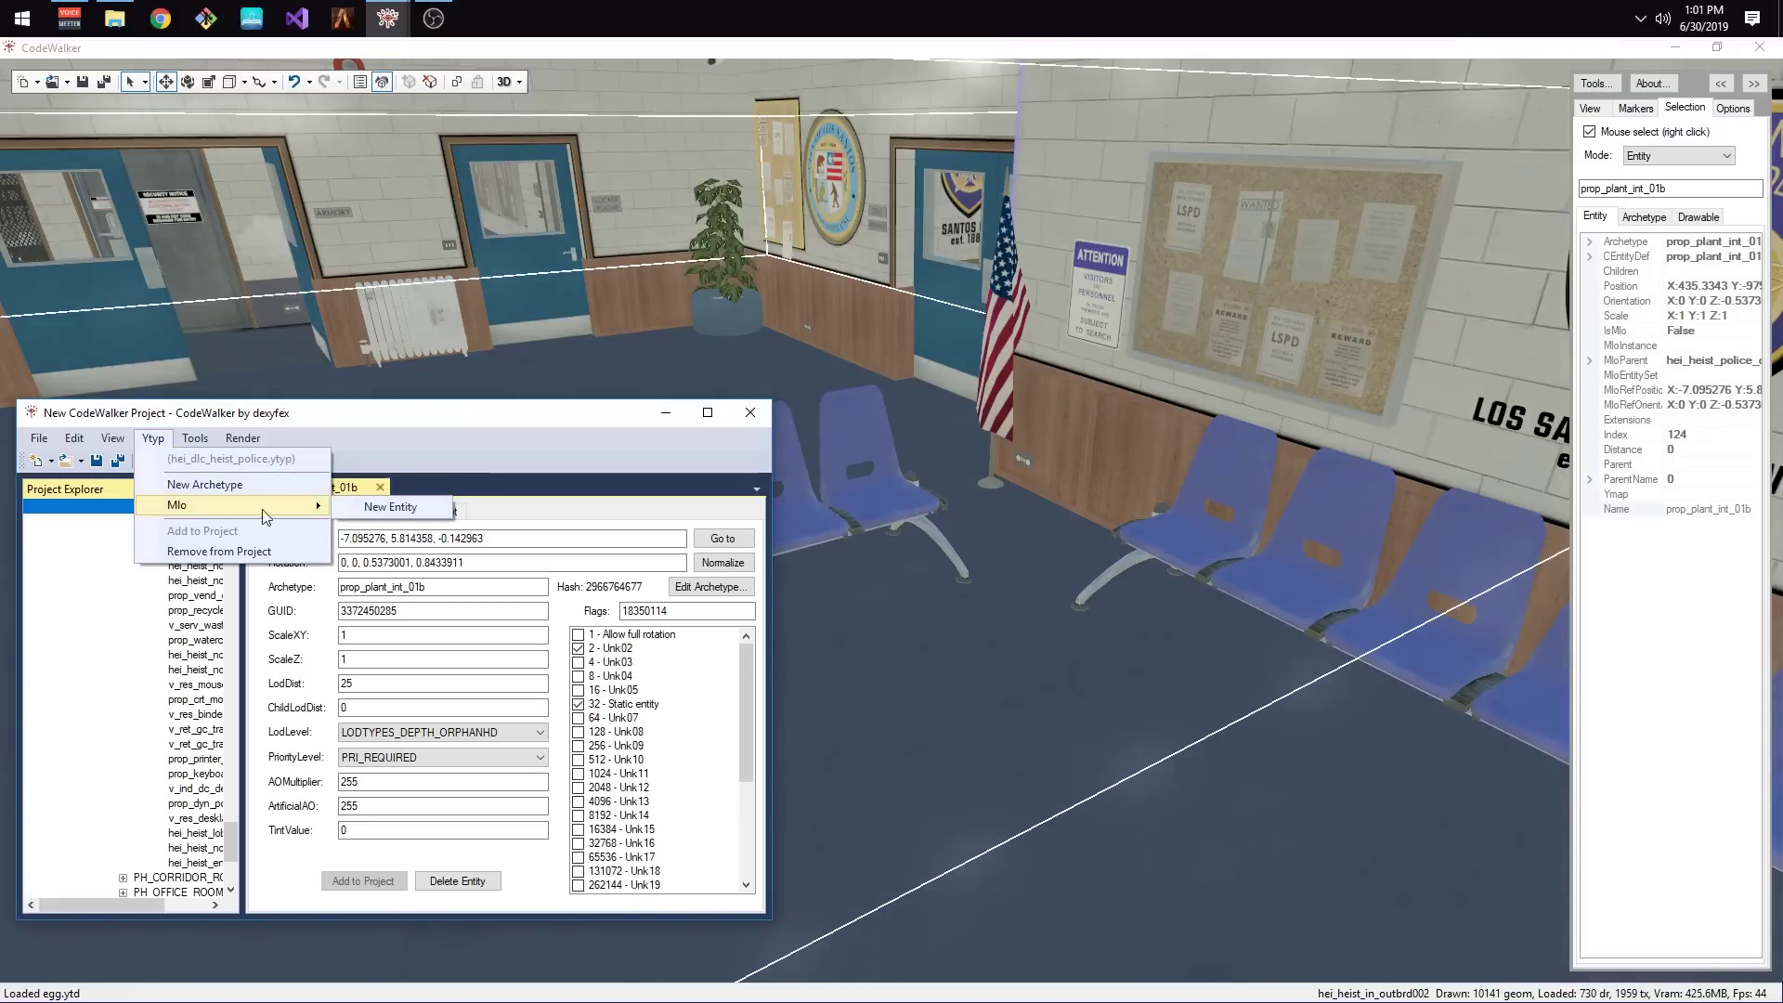
{"action": "left_click", "coordinate": [389, 508]}
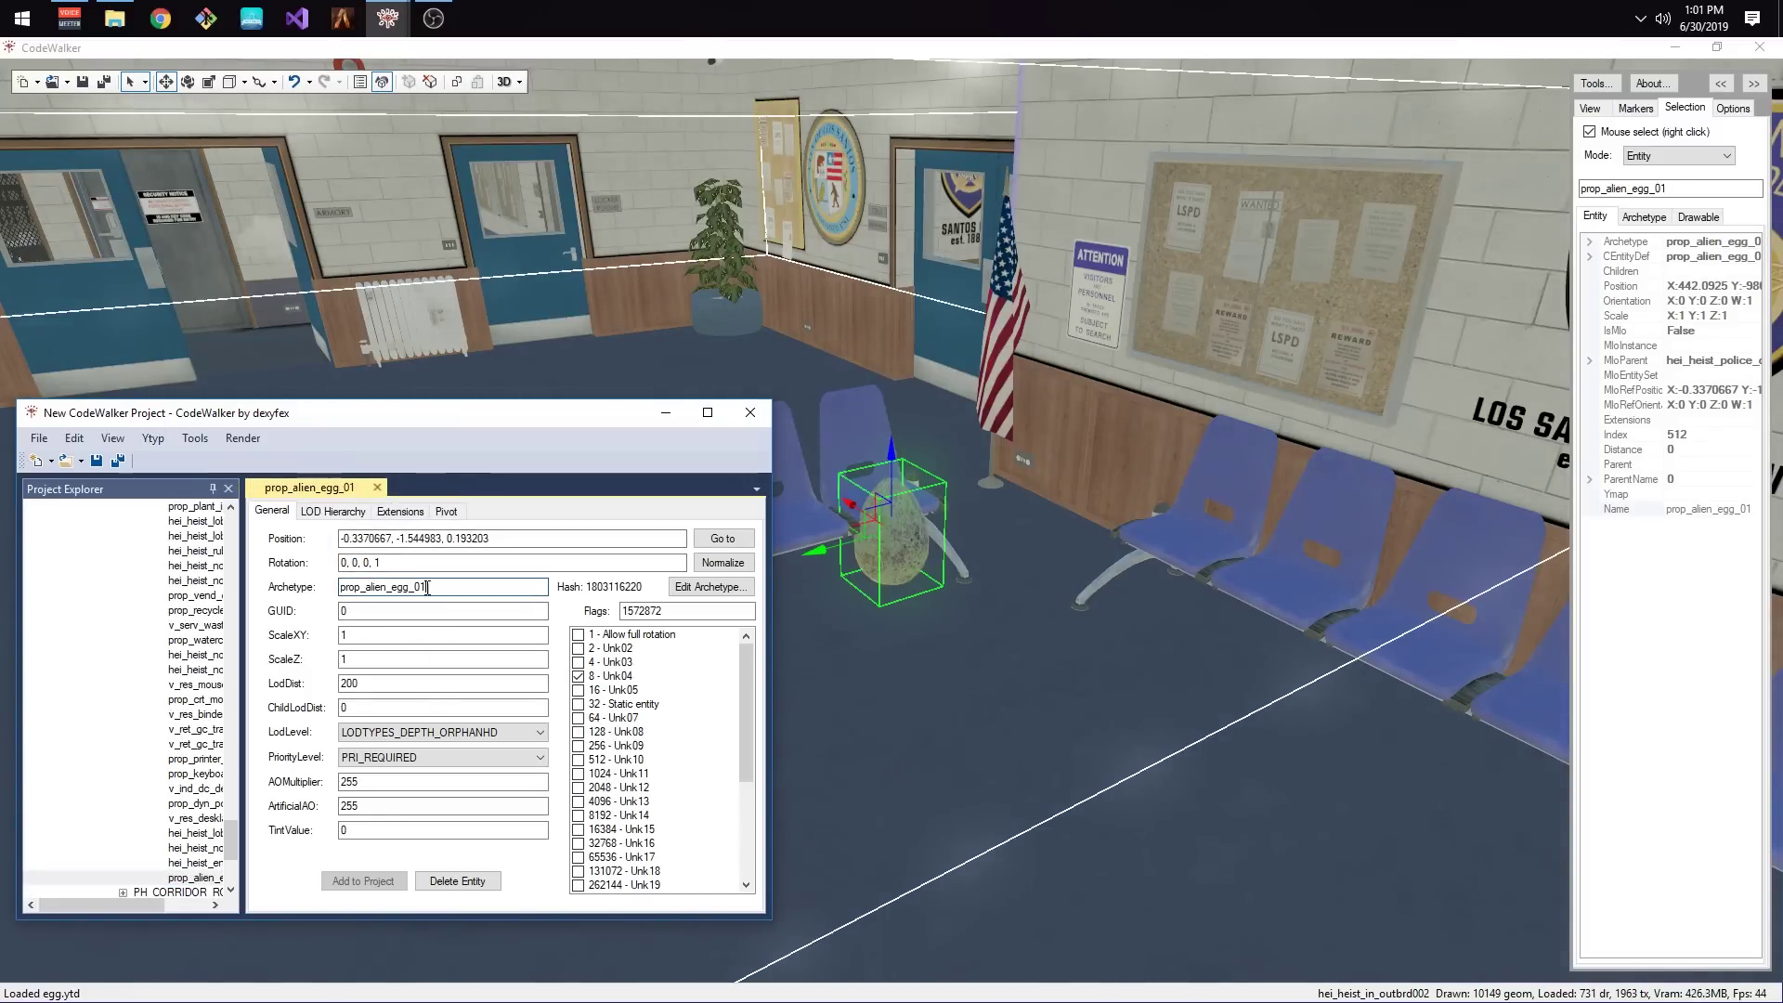
{"action": "type", "text": "prop_plant_int_01b"}
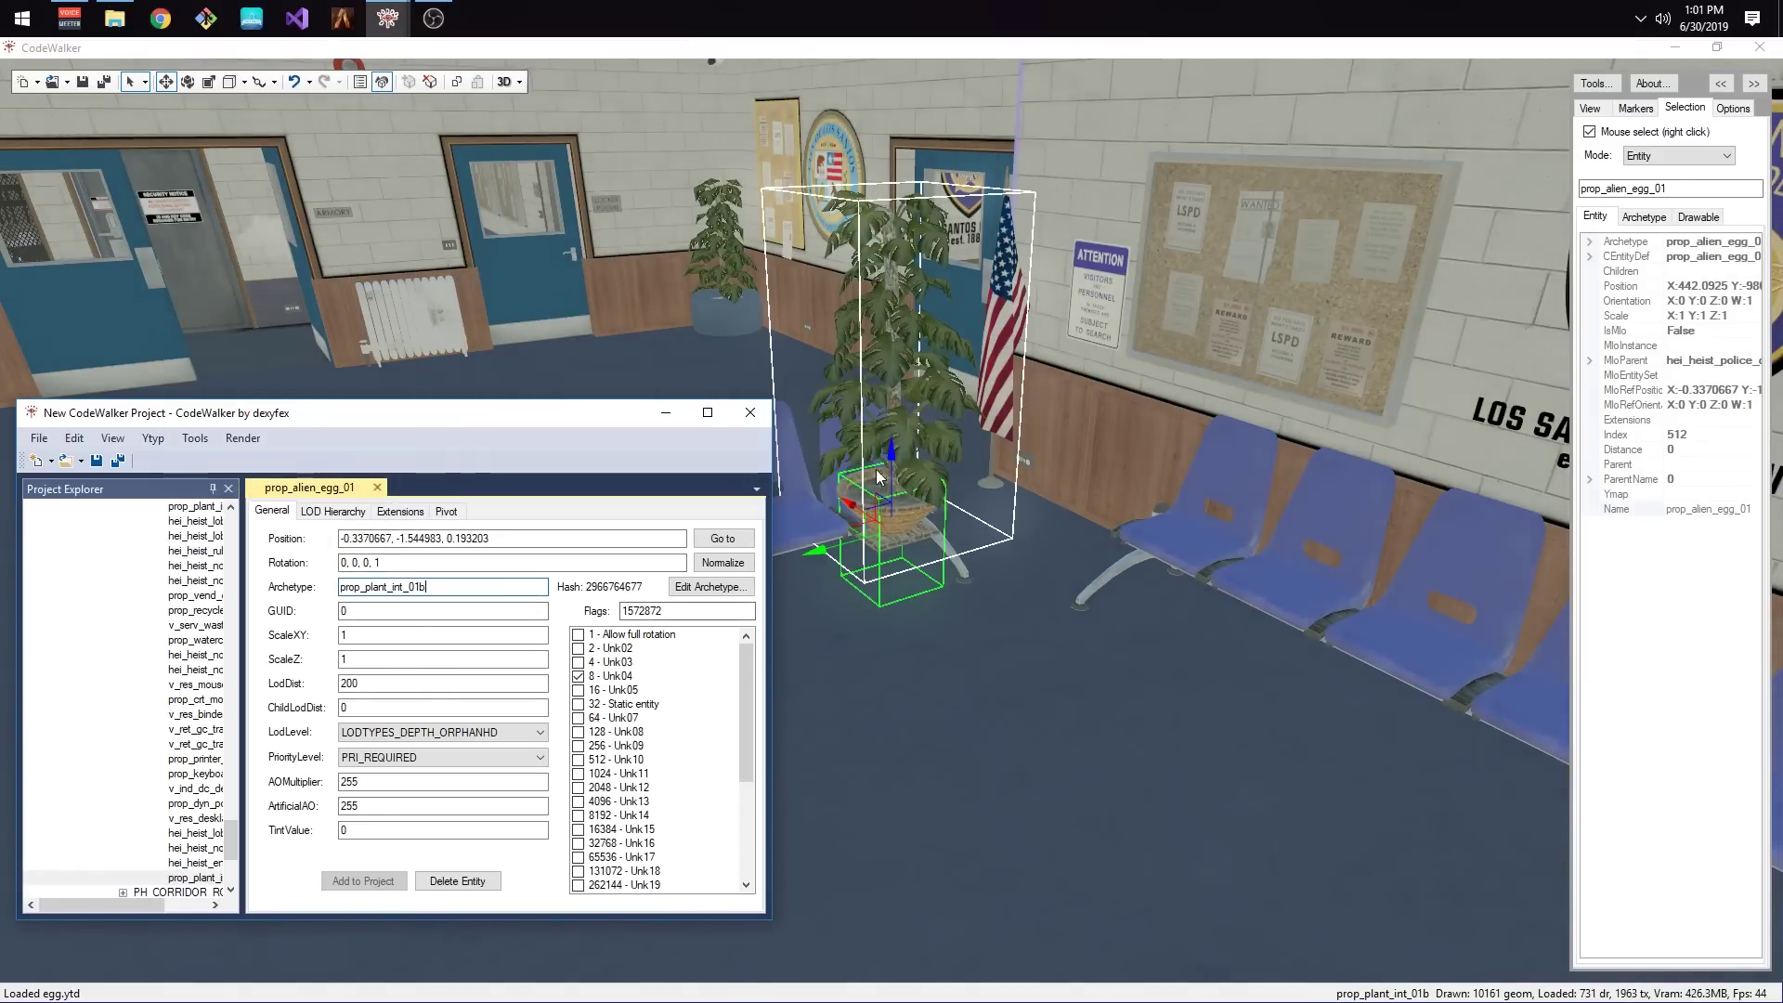
{"action": "left_click_drag", "start_coordinate": [892, 452], "coordinate": [939, 593]}
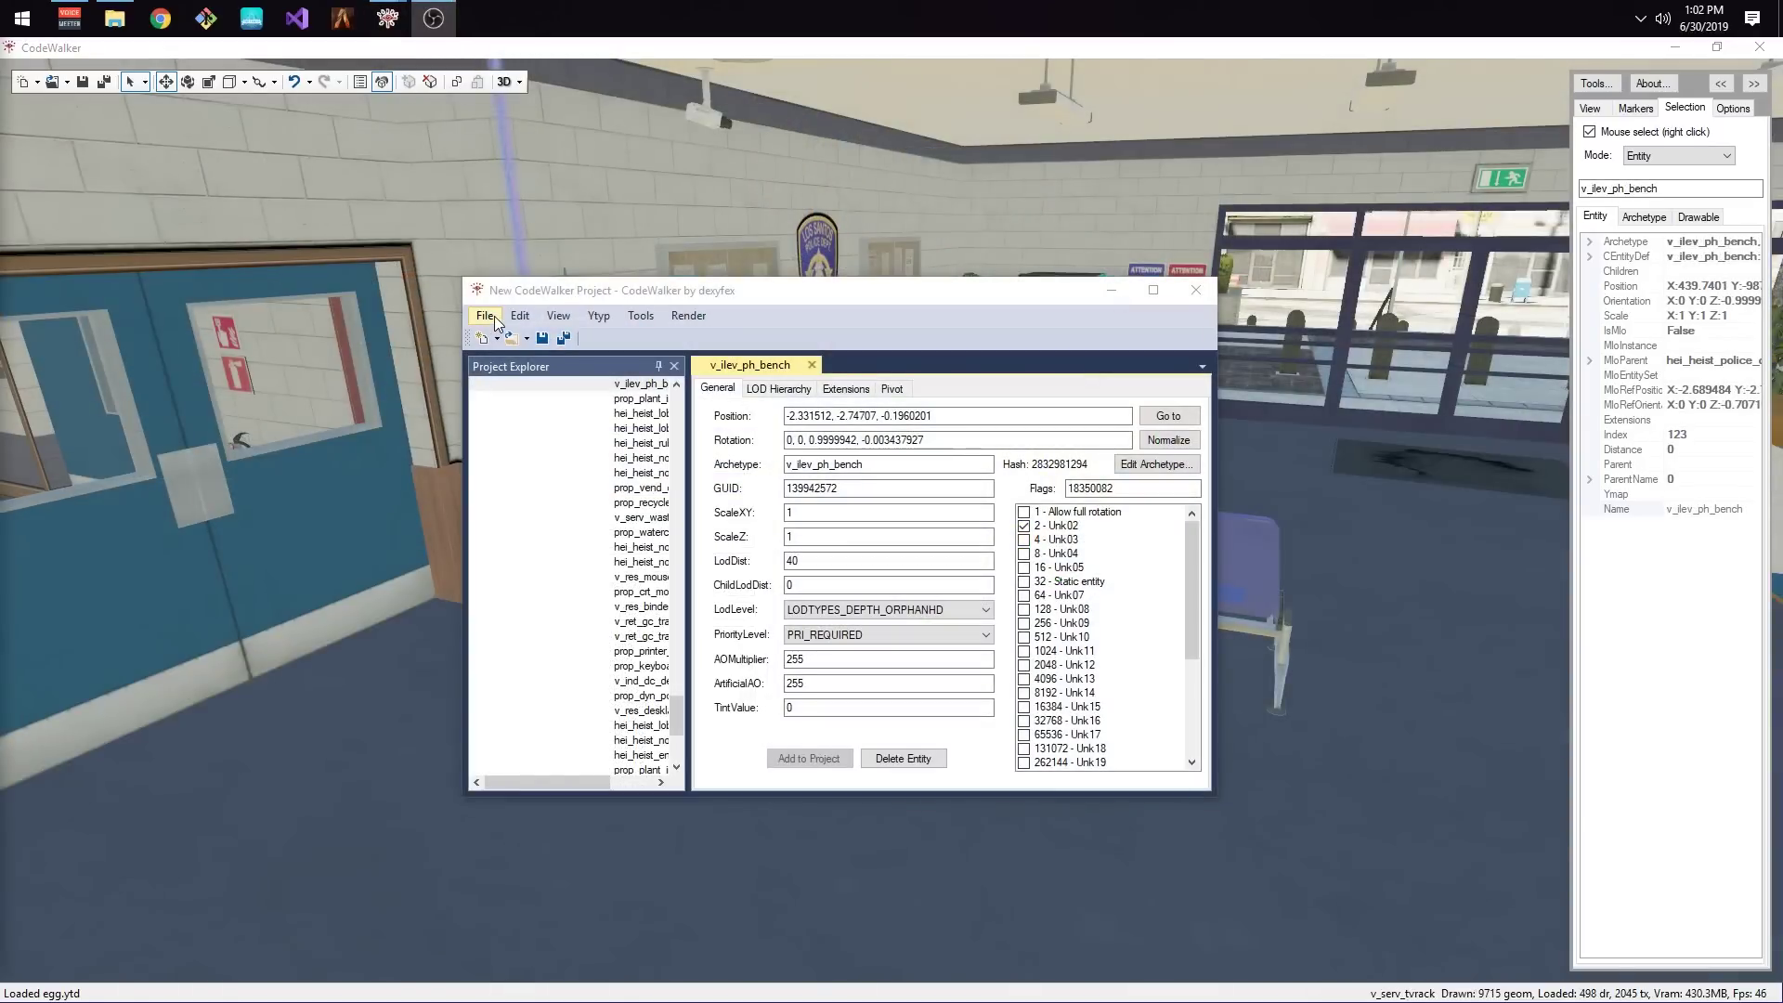
Save hei_dlc_heist_police.ytyp into Desktop\map, then begin saving the project as a new file.
{"action": "left_click", "coordinate": [494, 321]}
{"action": "left_click", "coordinate": [494, 321]}
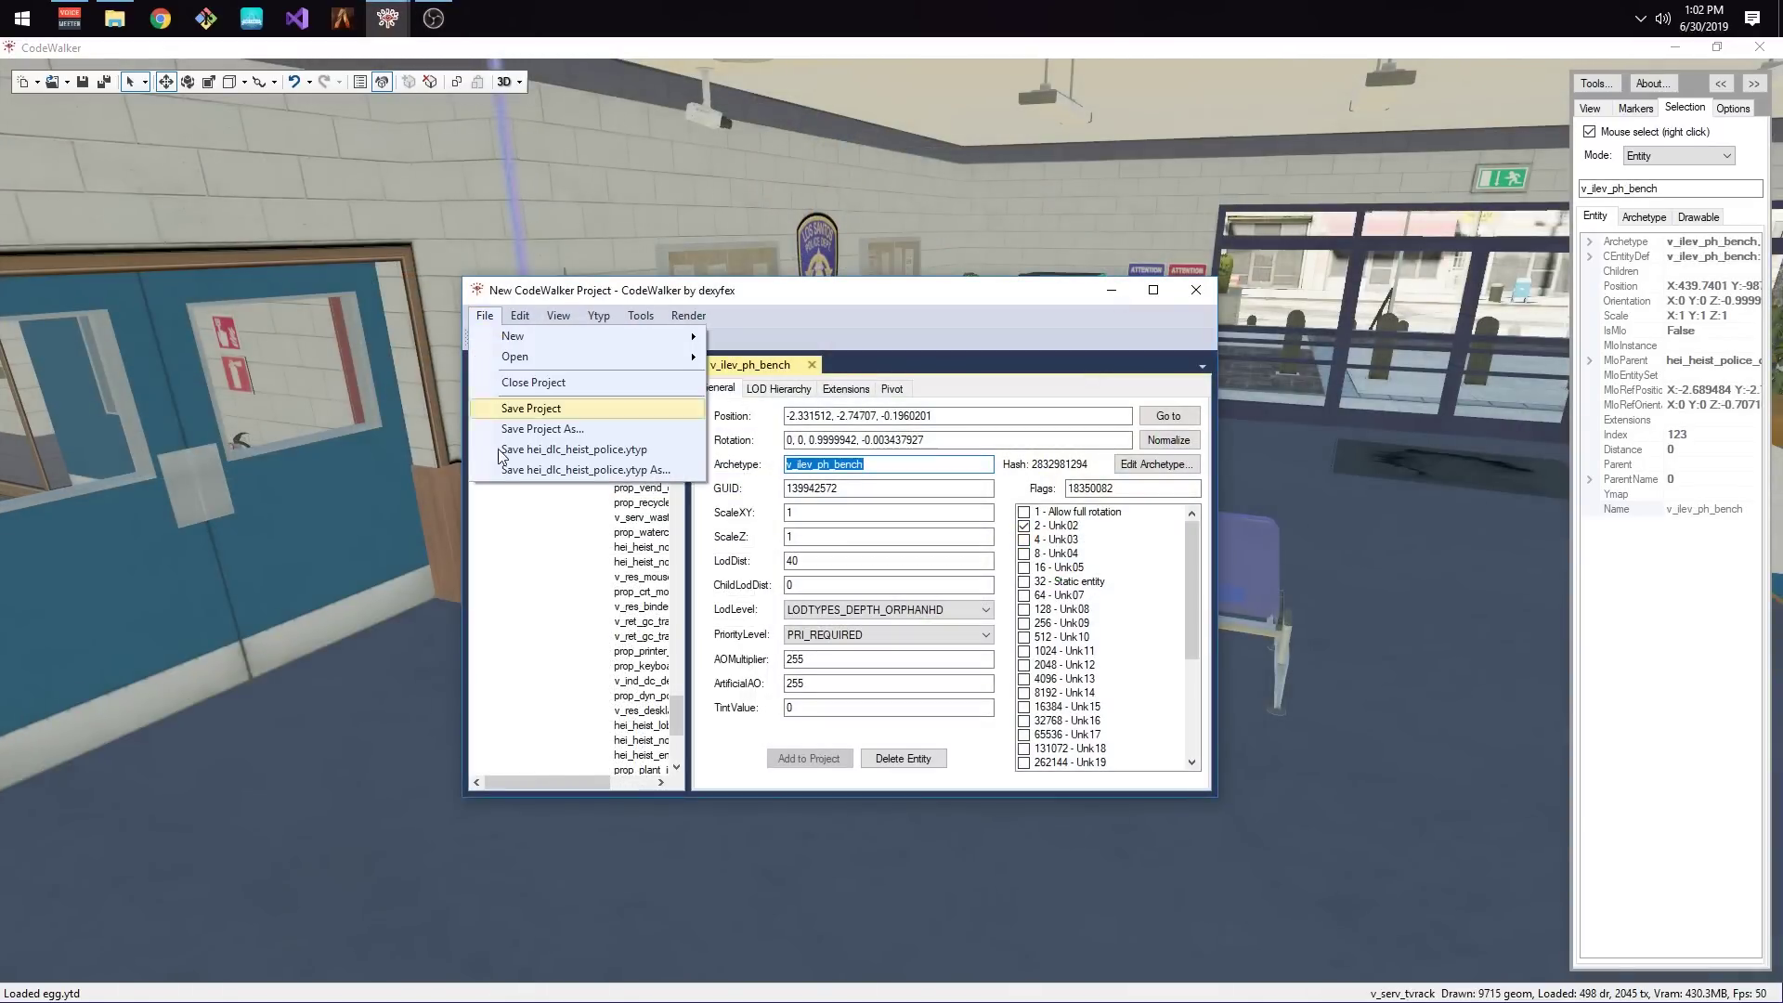
{"action": "left_click", "coordinate": [516, 472]}
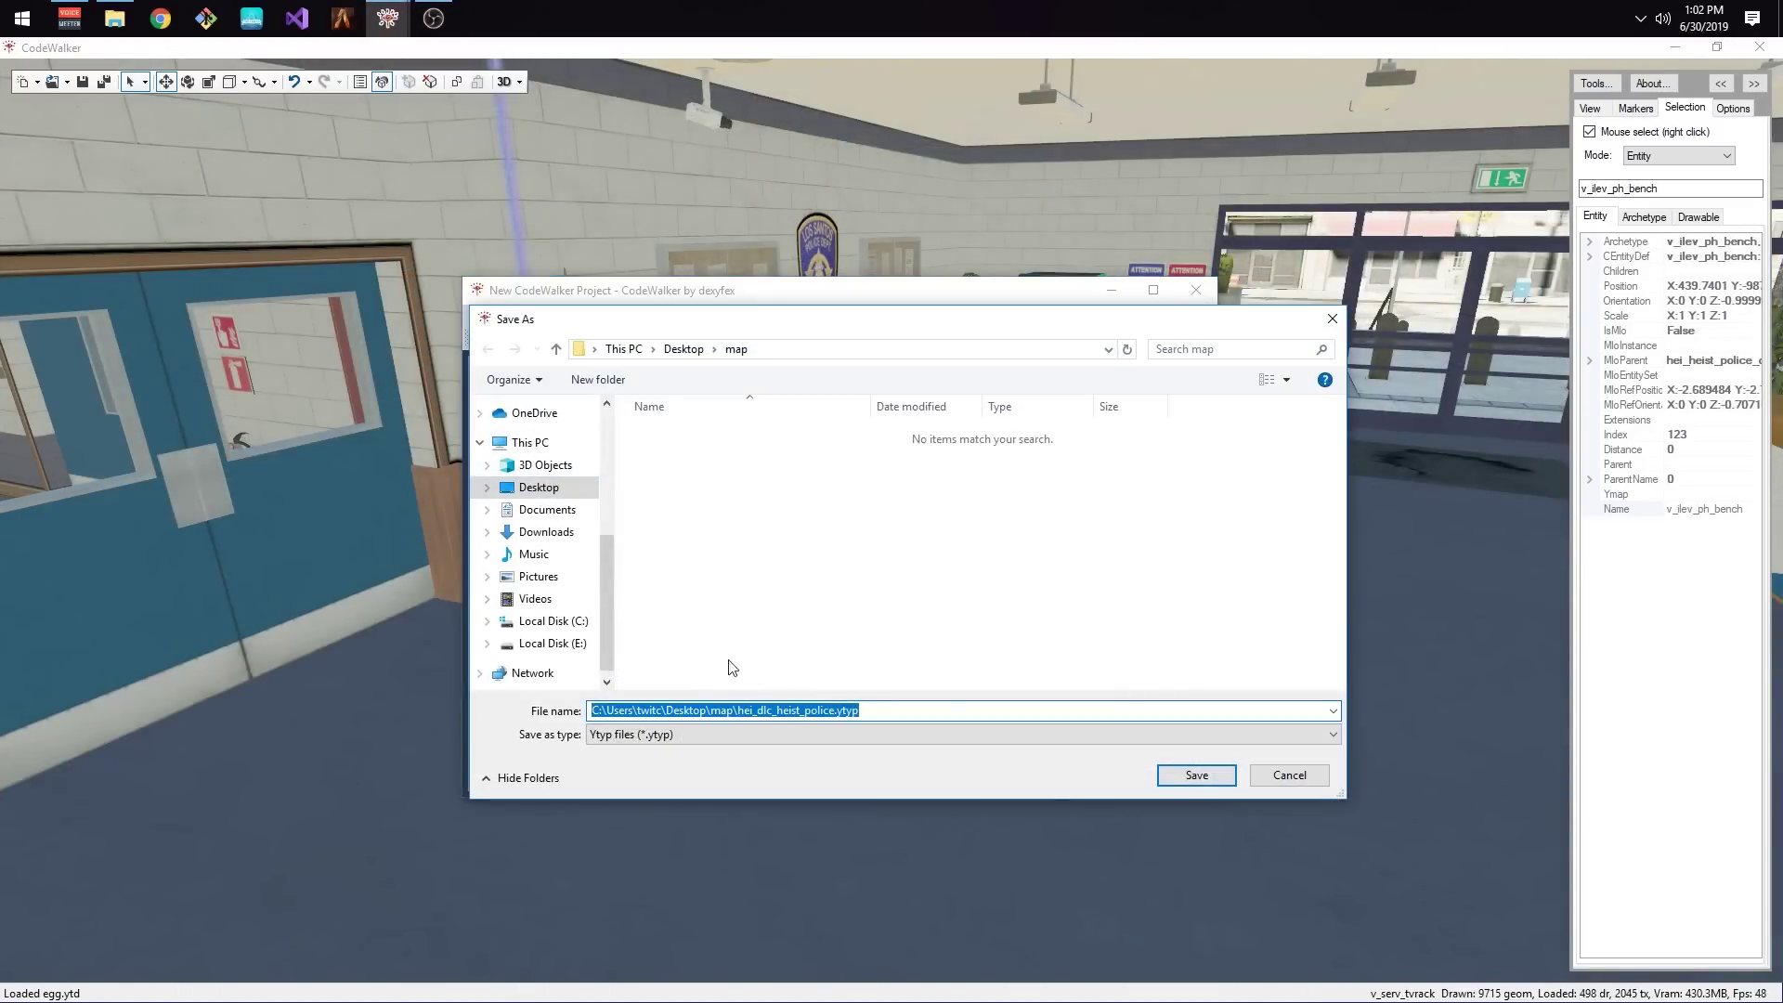
{"action": "left_click", "coordinate": [1197, 776]}
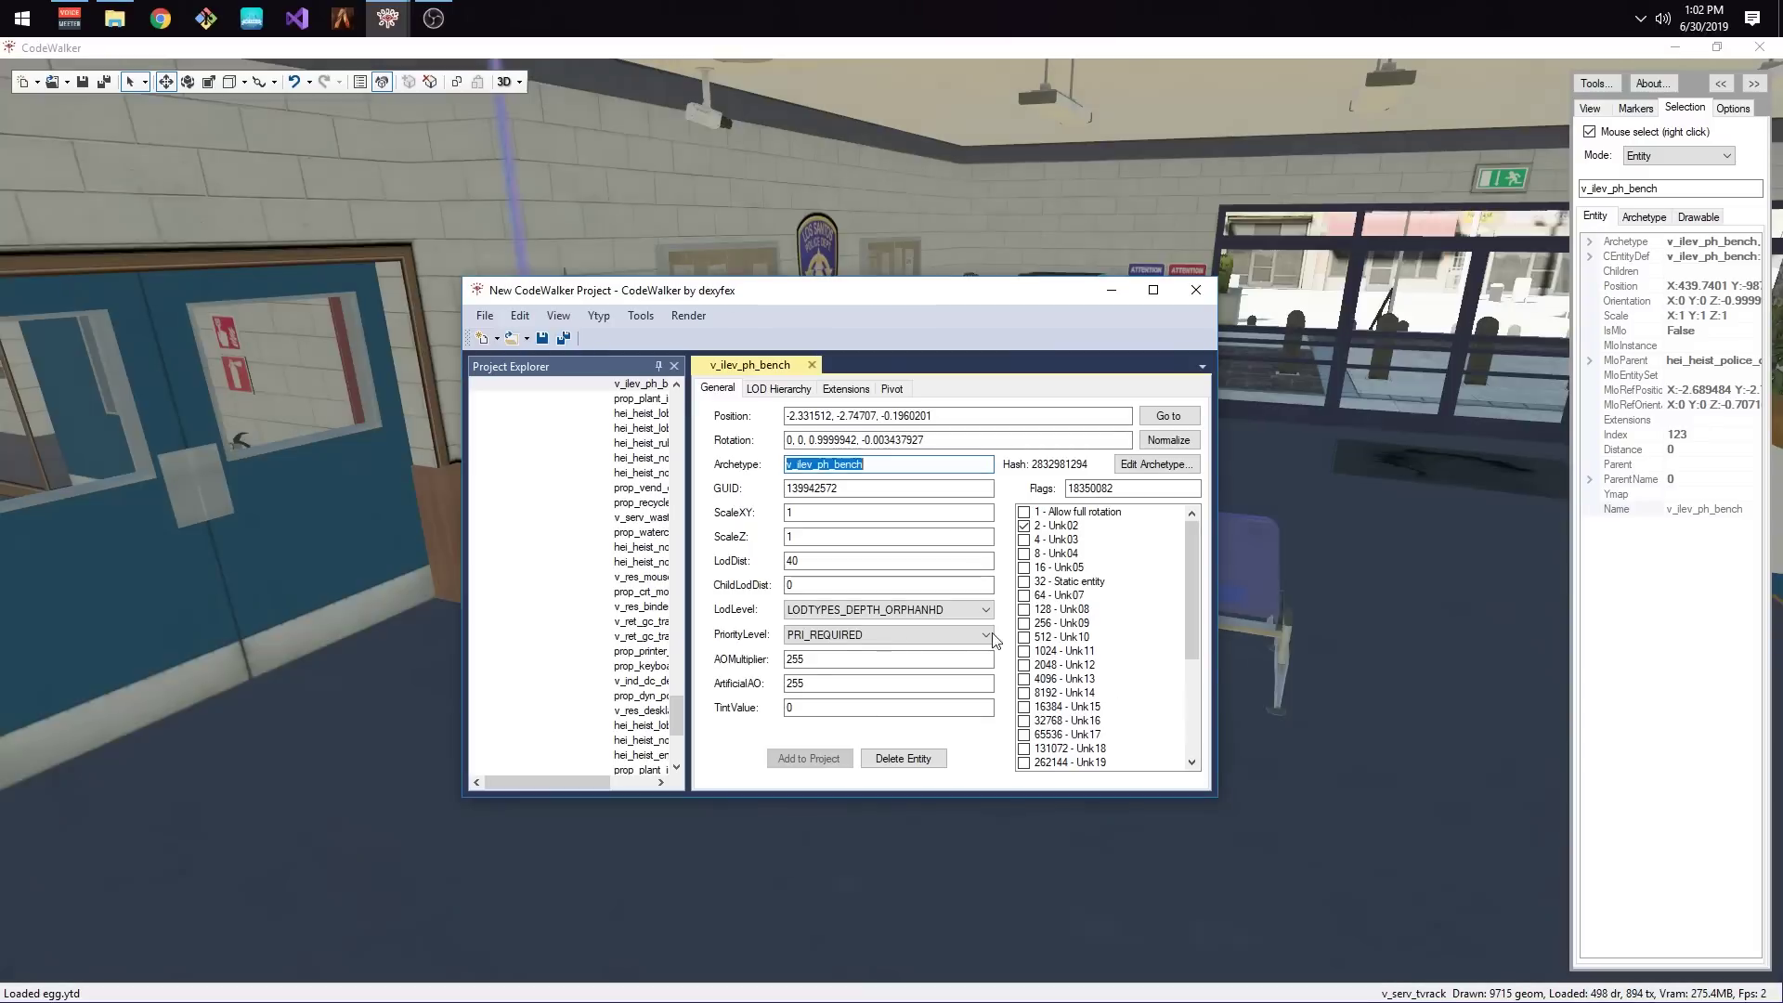
{"action": "left_click", "coordinate": [484, 317]}
{"action": "left_click", "coordinate": [517, 428]}
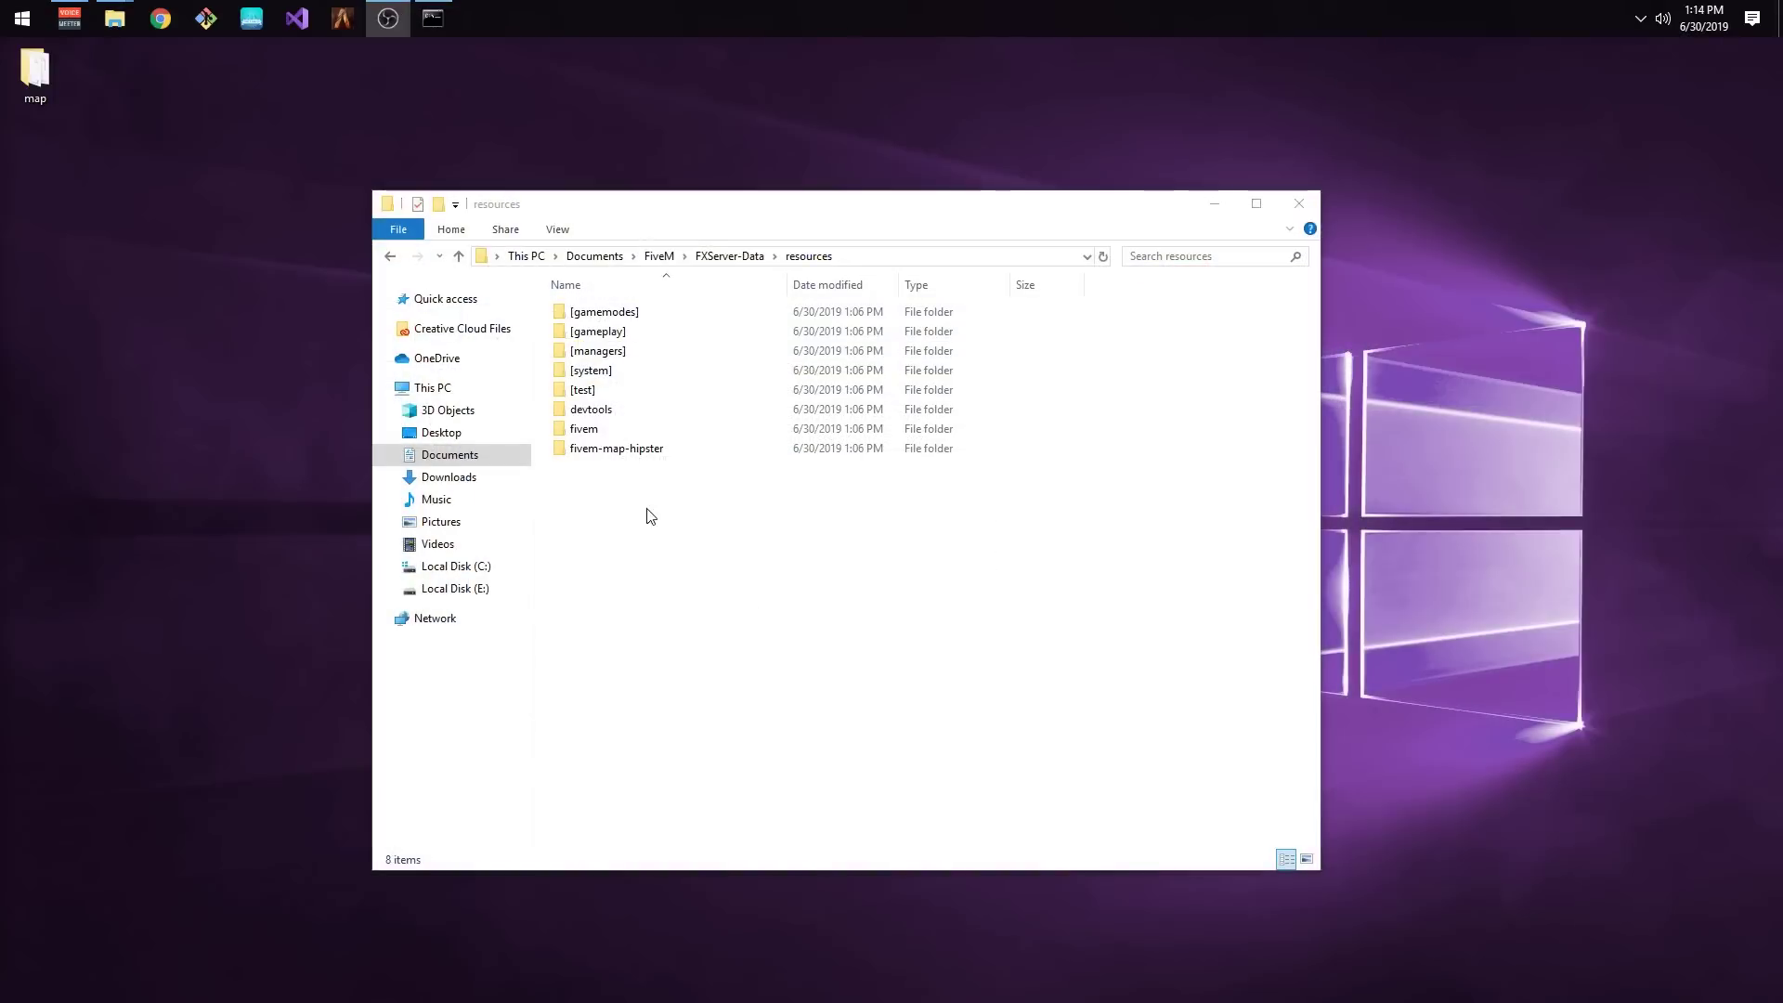
Create a new folder named mapaddons in the resources folder.
{"action": "right_click", "coordinate": [631, 501]}
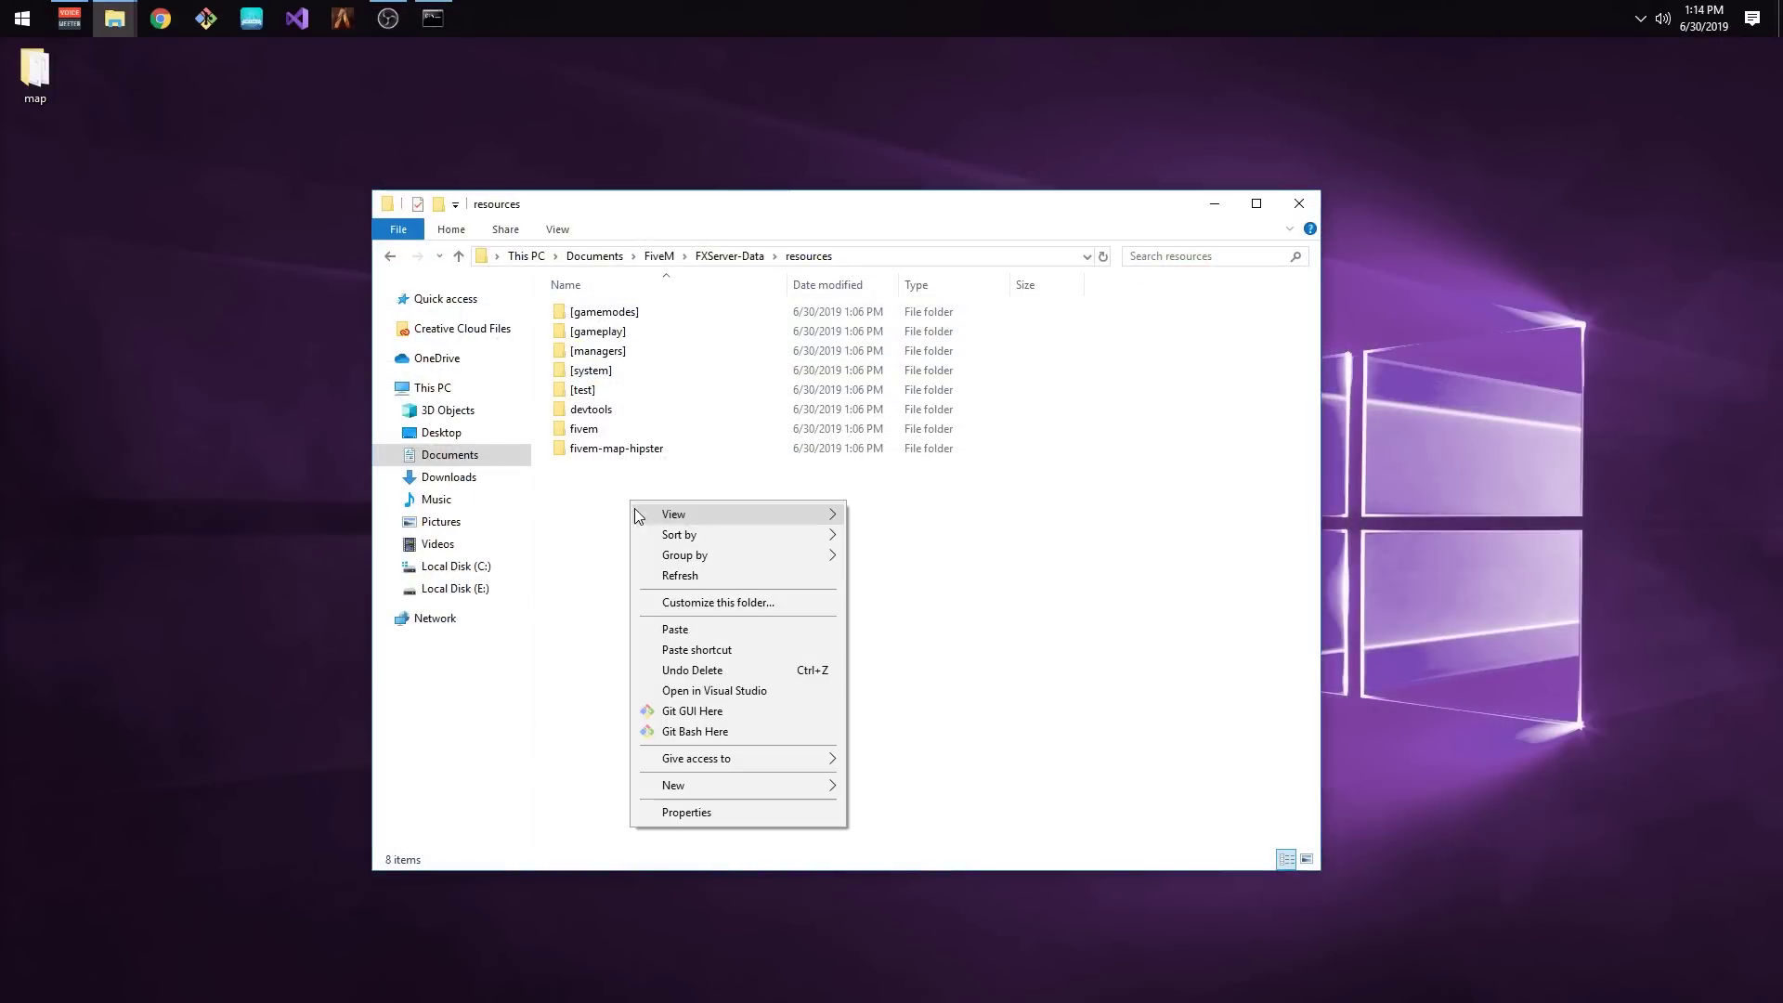
{"action": "mouse_move", "coordinate": [702, 786]}
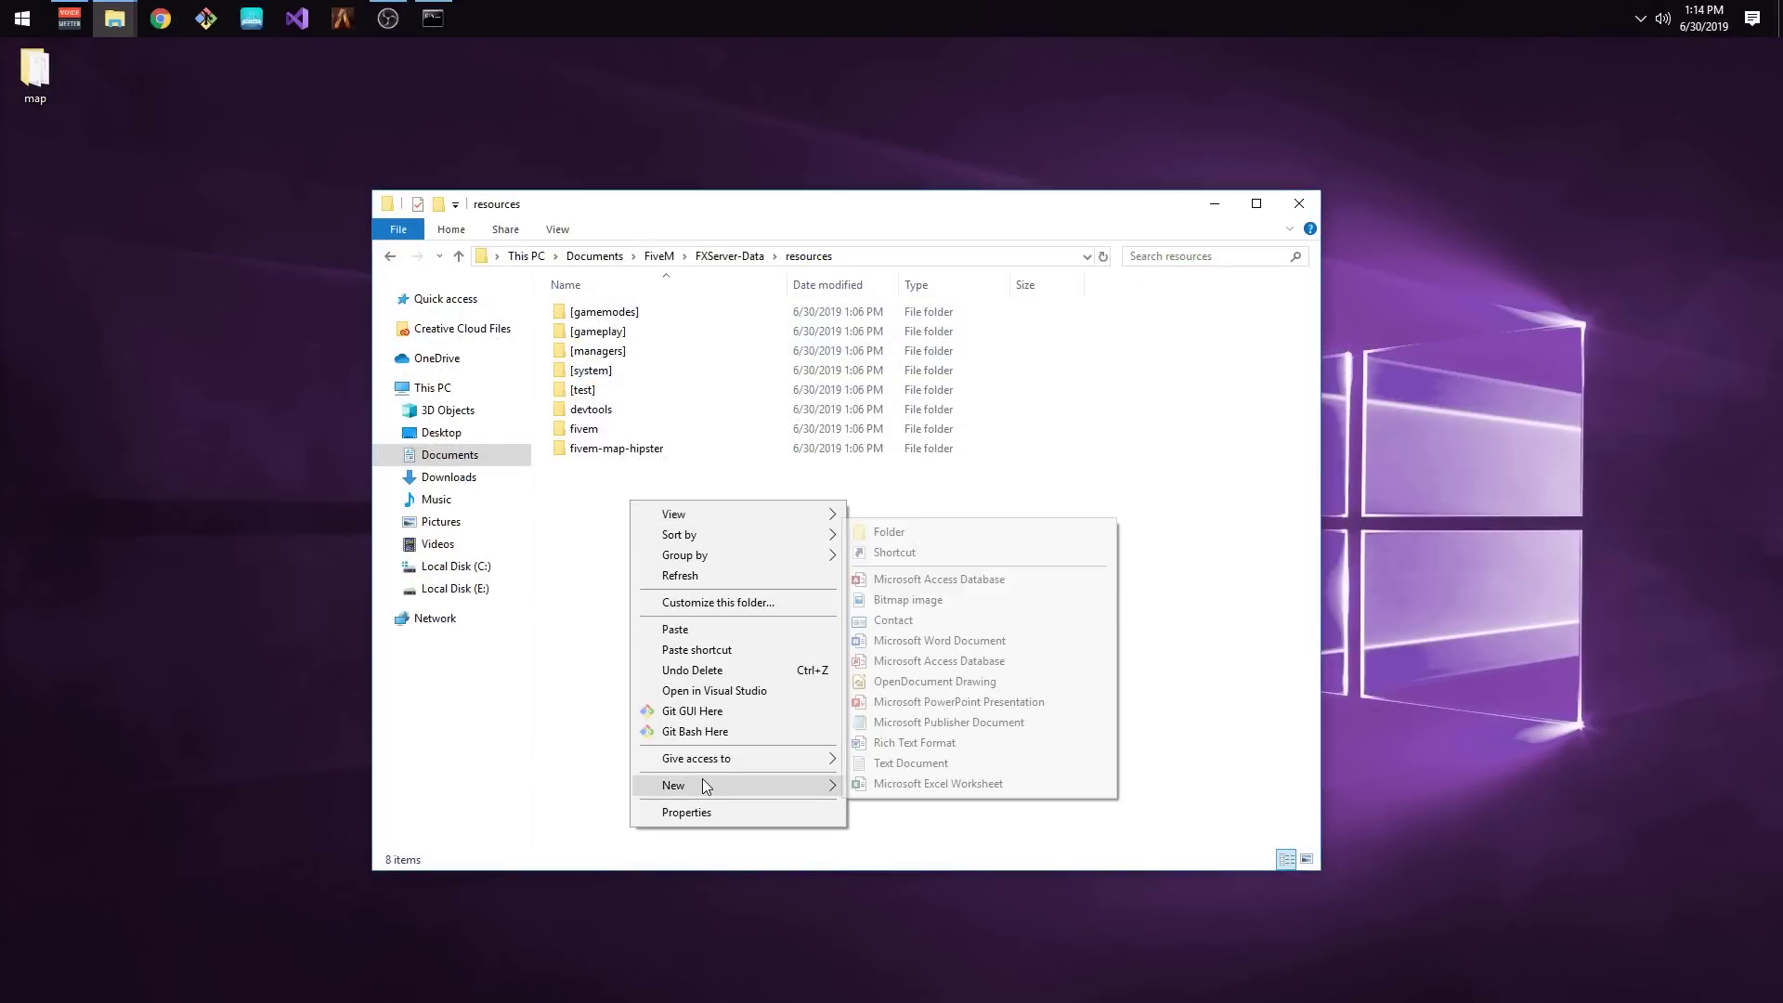
{"action": "left_click", "coordinate": [881, 537]}
{"action": "type", "text": "mapadd"}
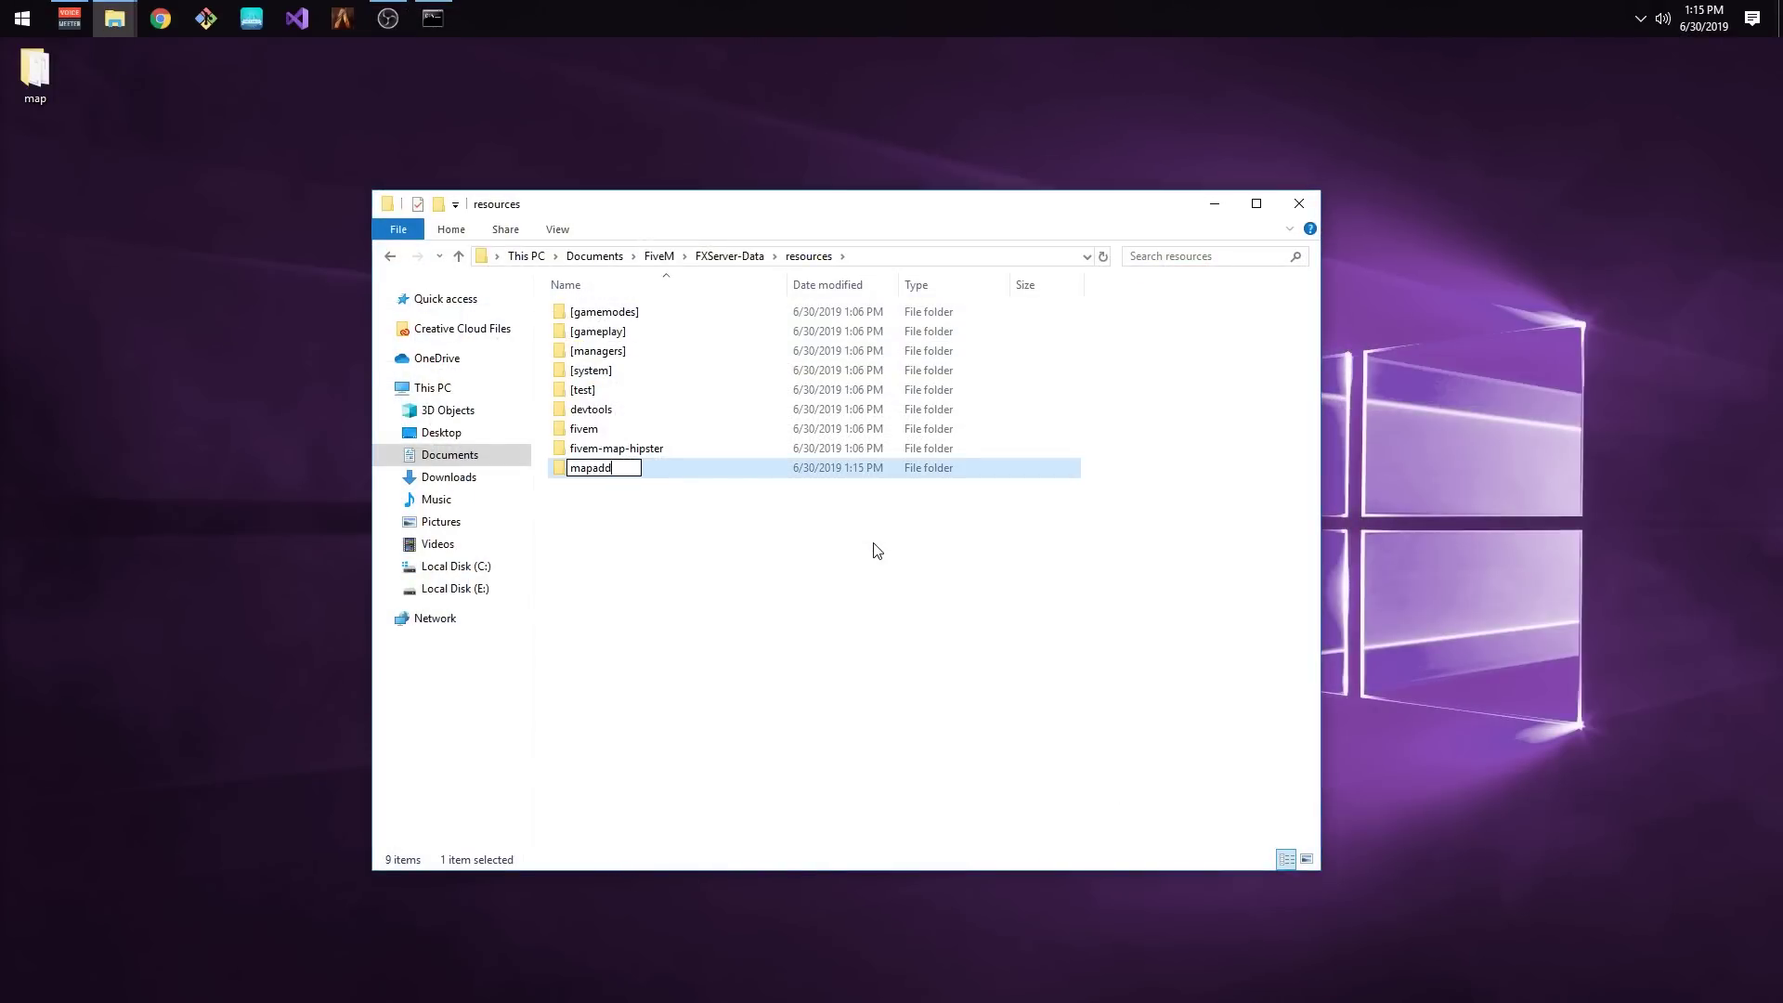
{"action": "type", "text": "ons"}
{"action": "key", "text": "Return"}
{"action": "key", "text": "Return"}
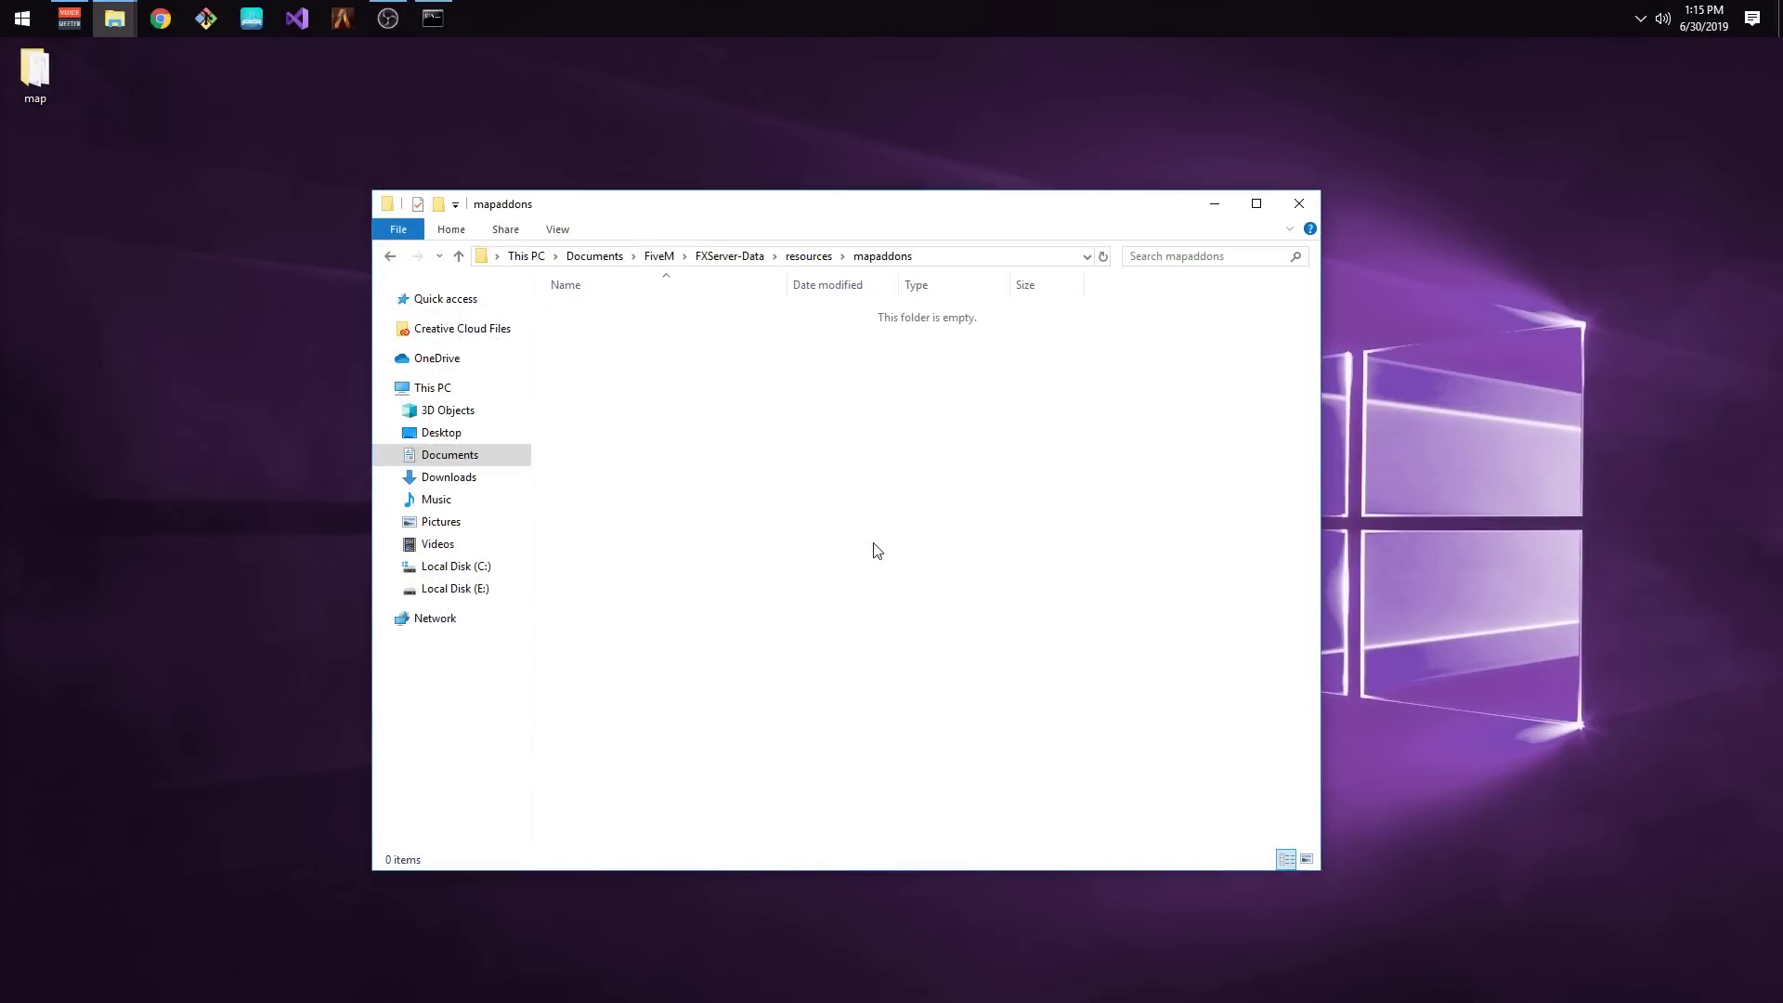
Create __resource.lua in mapaddons containing this_is_a_map 'yes' and save it.
{"action": "right_click", "coordinate": [718, 484]}
{"action": "mouse_move", "coordinate": [845, 771]}
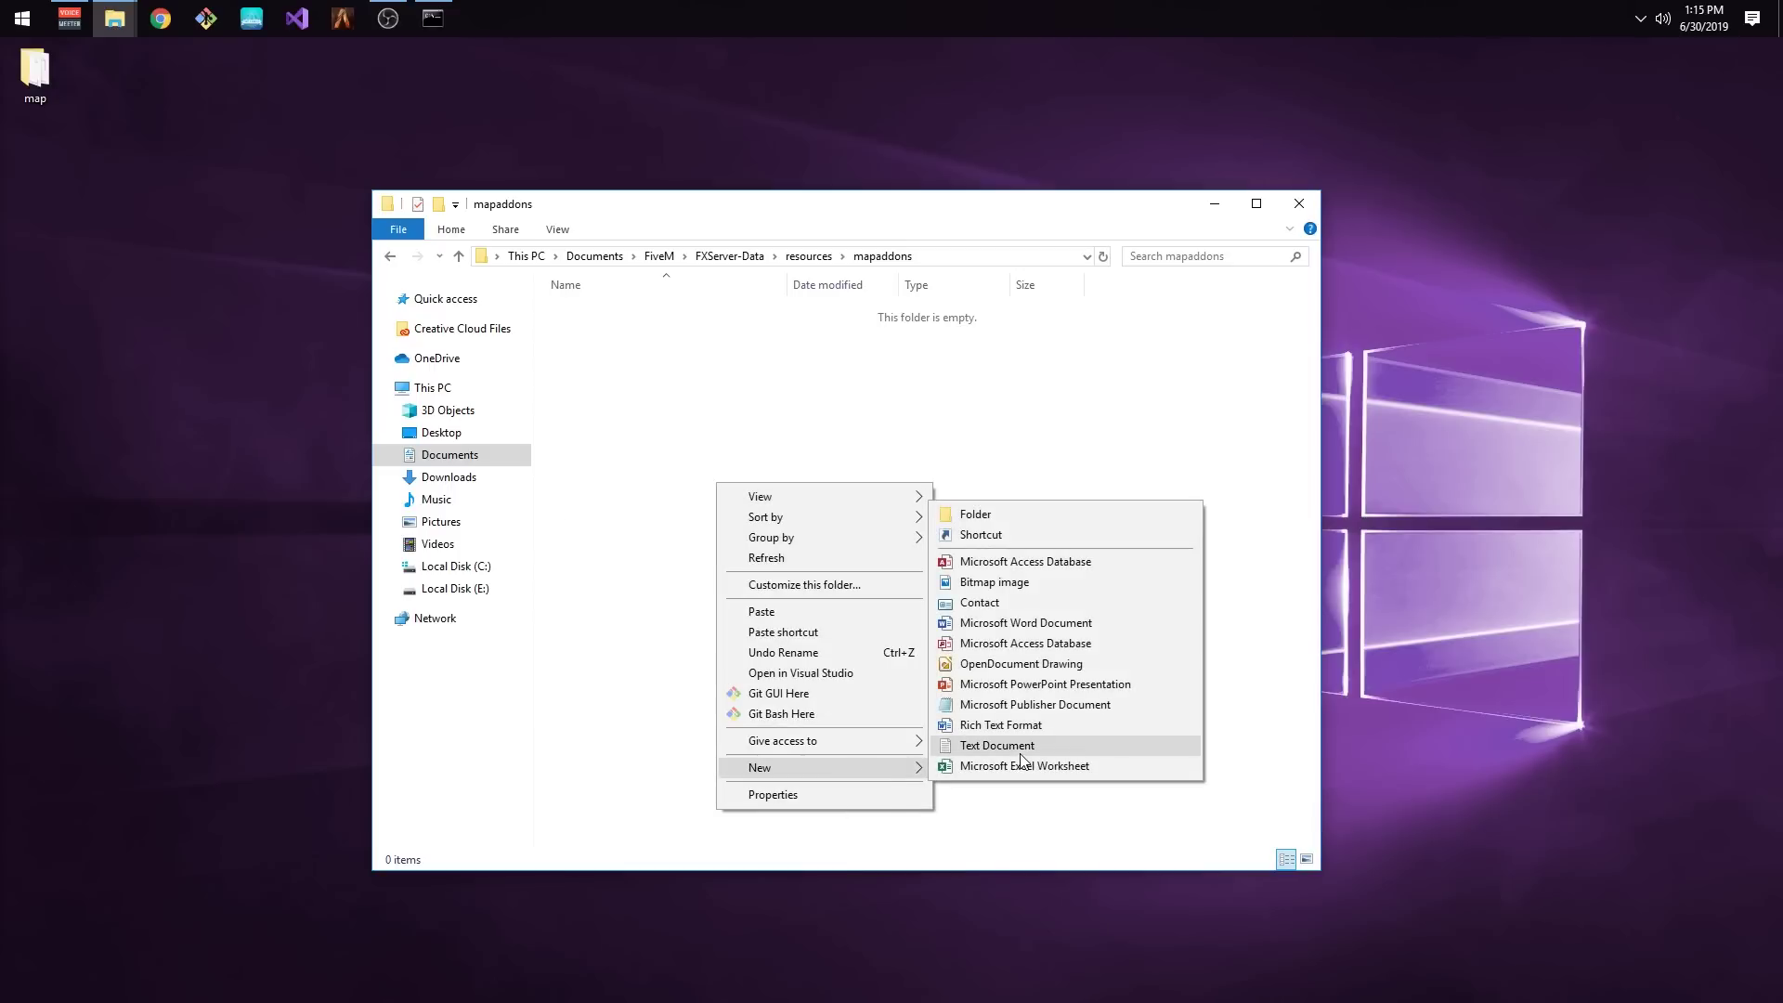
{"action": "left_click", "coordinate": [1021, 753]}
{"action": "type", "text": "__resource.lua"}
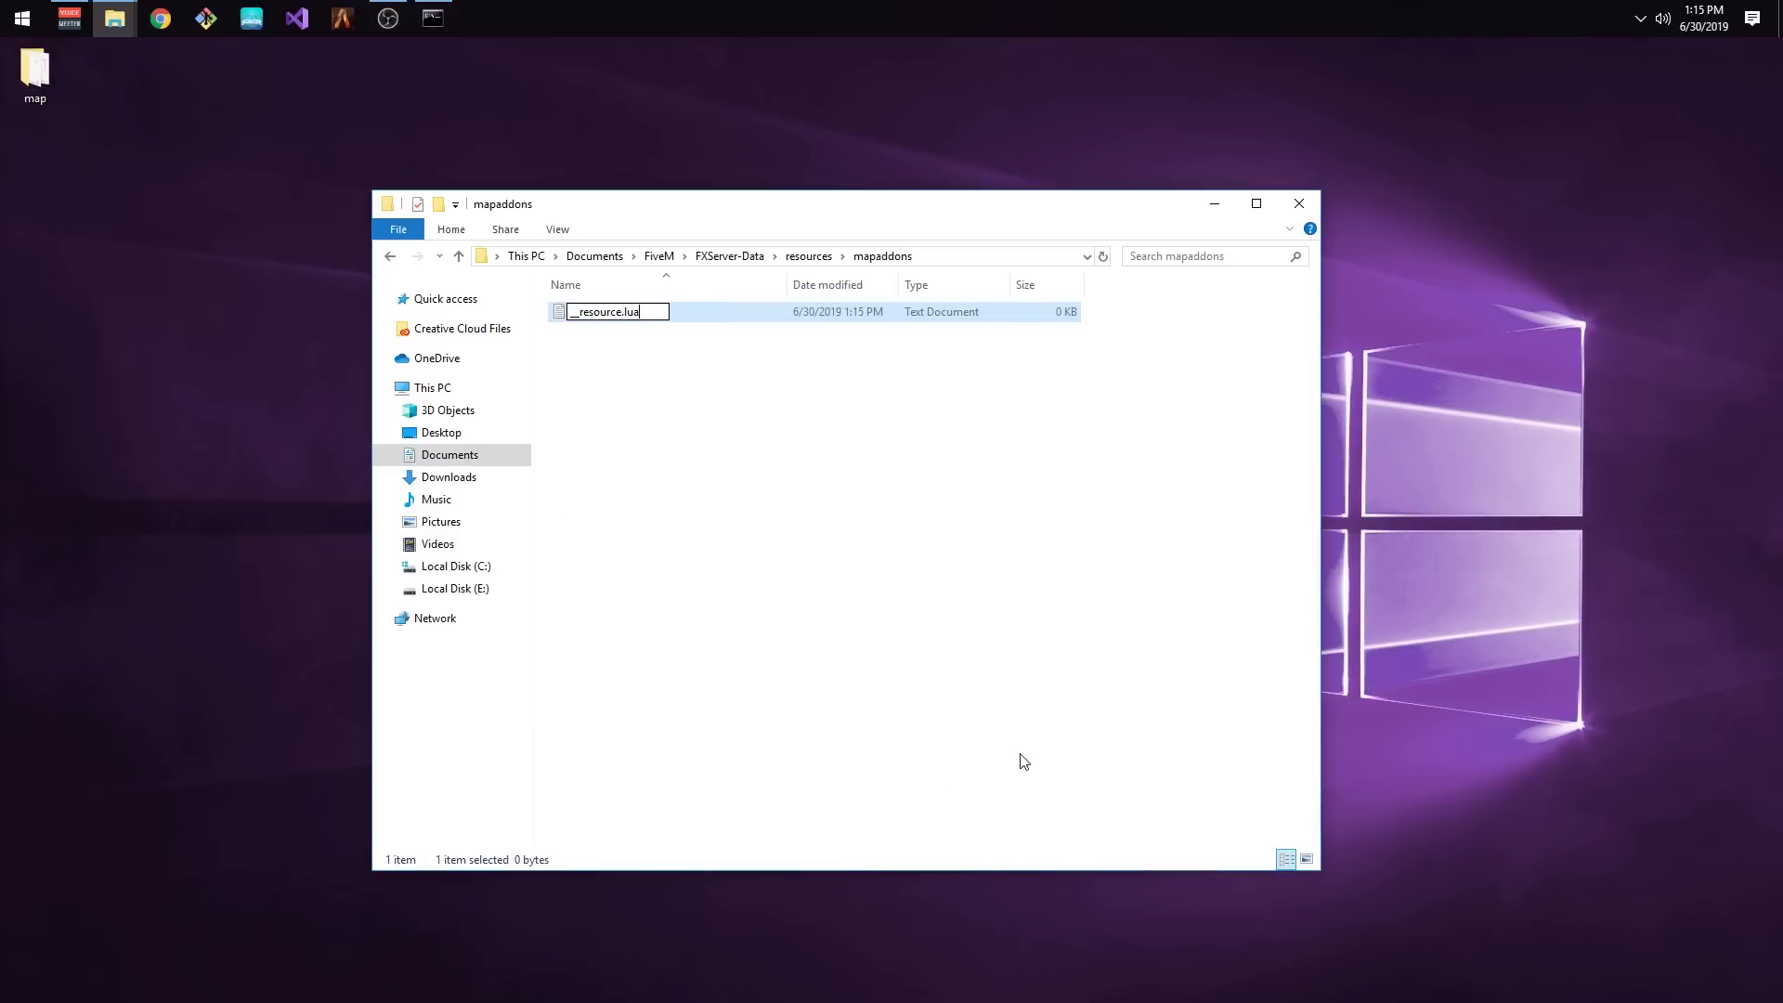
{"action": "key", "text": "Return"}
{"action": "key", "text": "shift+F10"}
{"action": "type", "text": "n"}
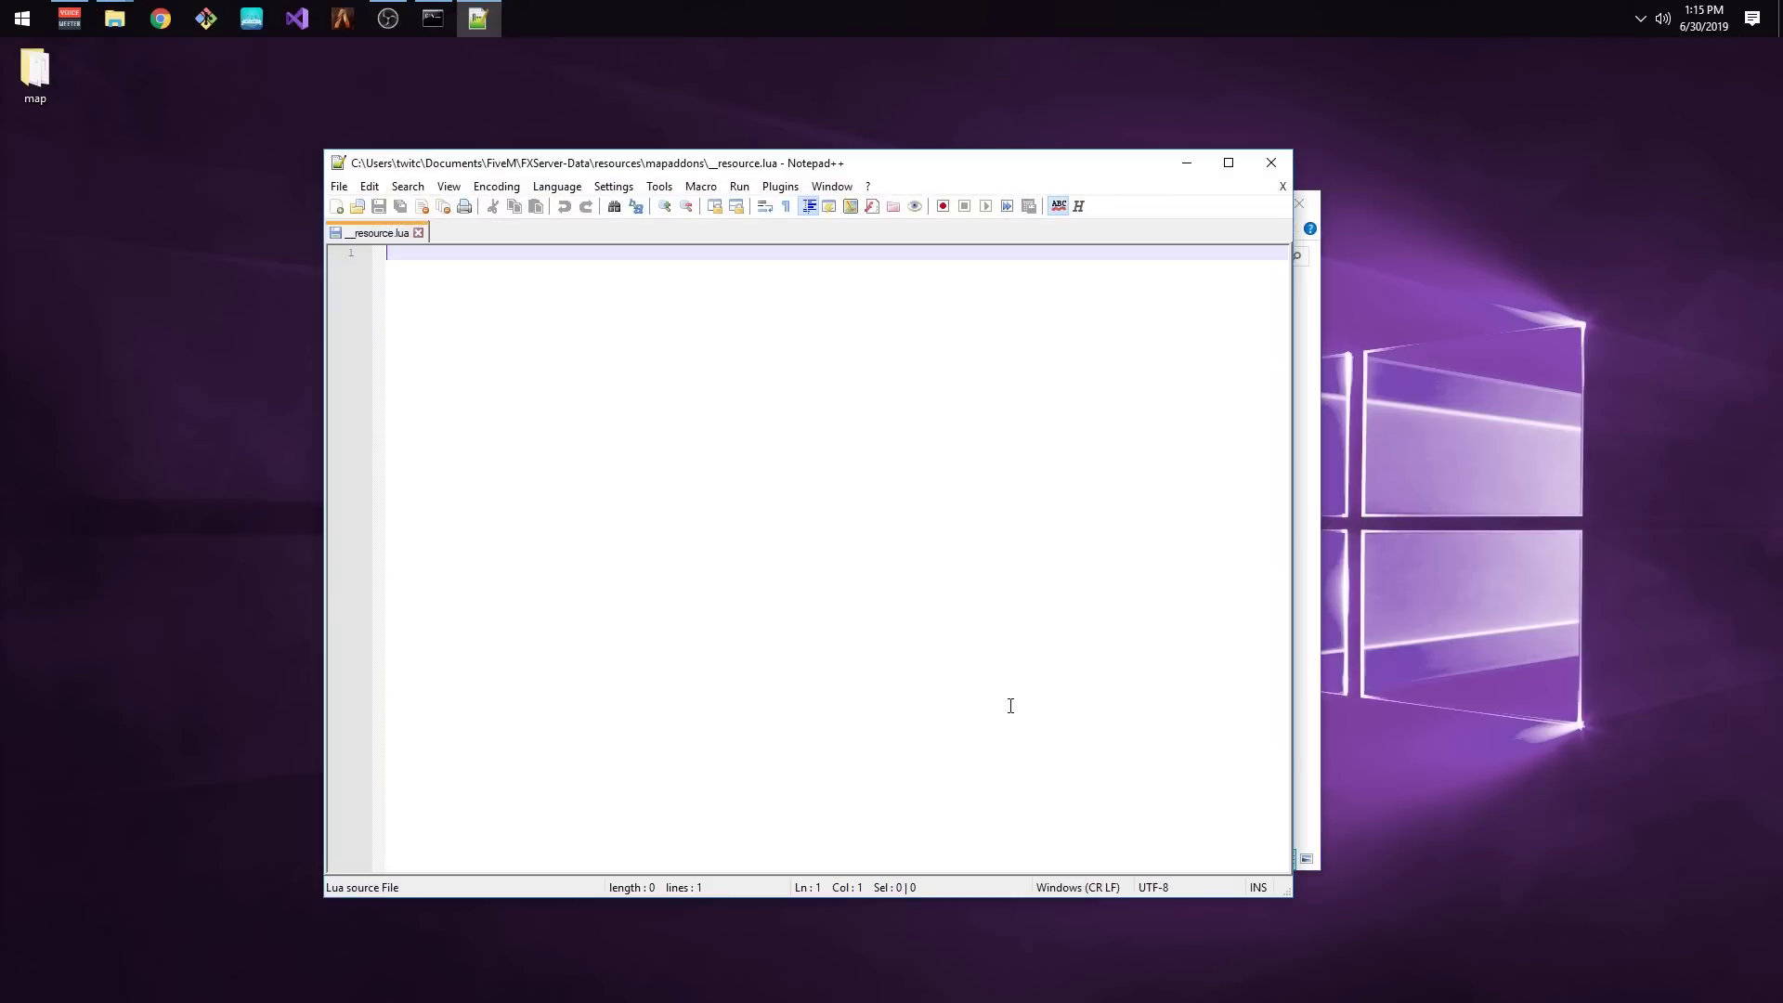
{"action": "type", "text": "this_is_a_map"}
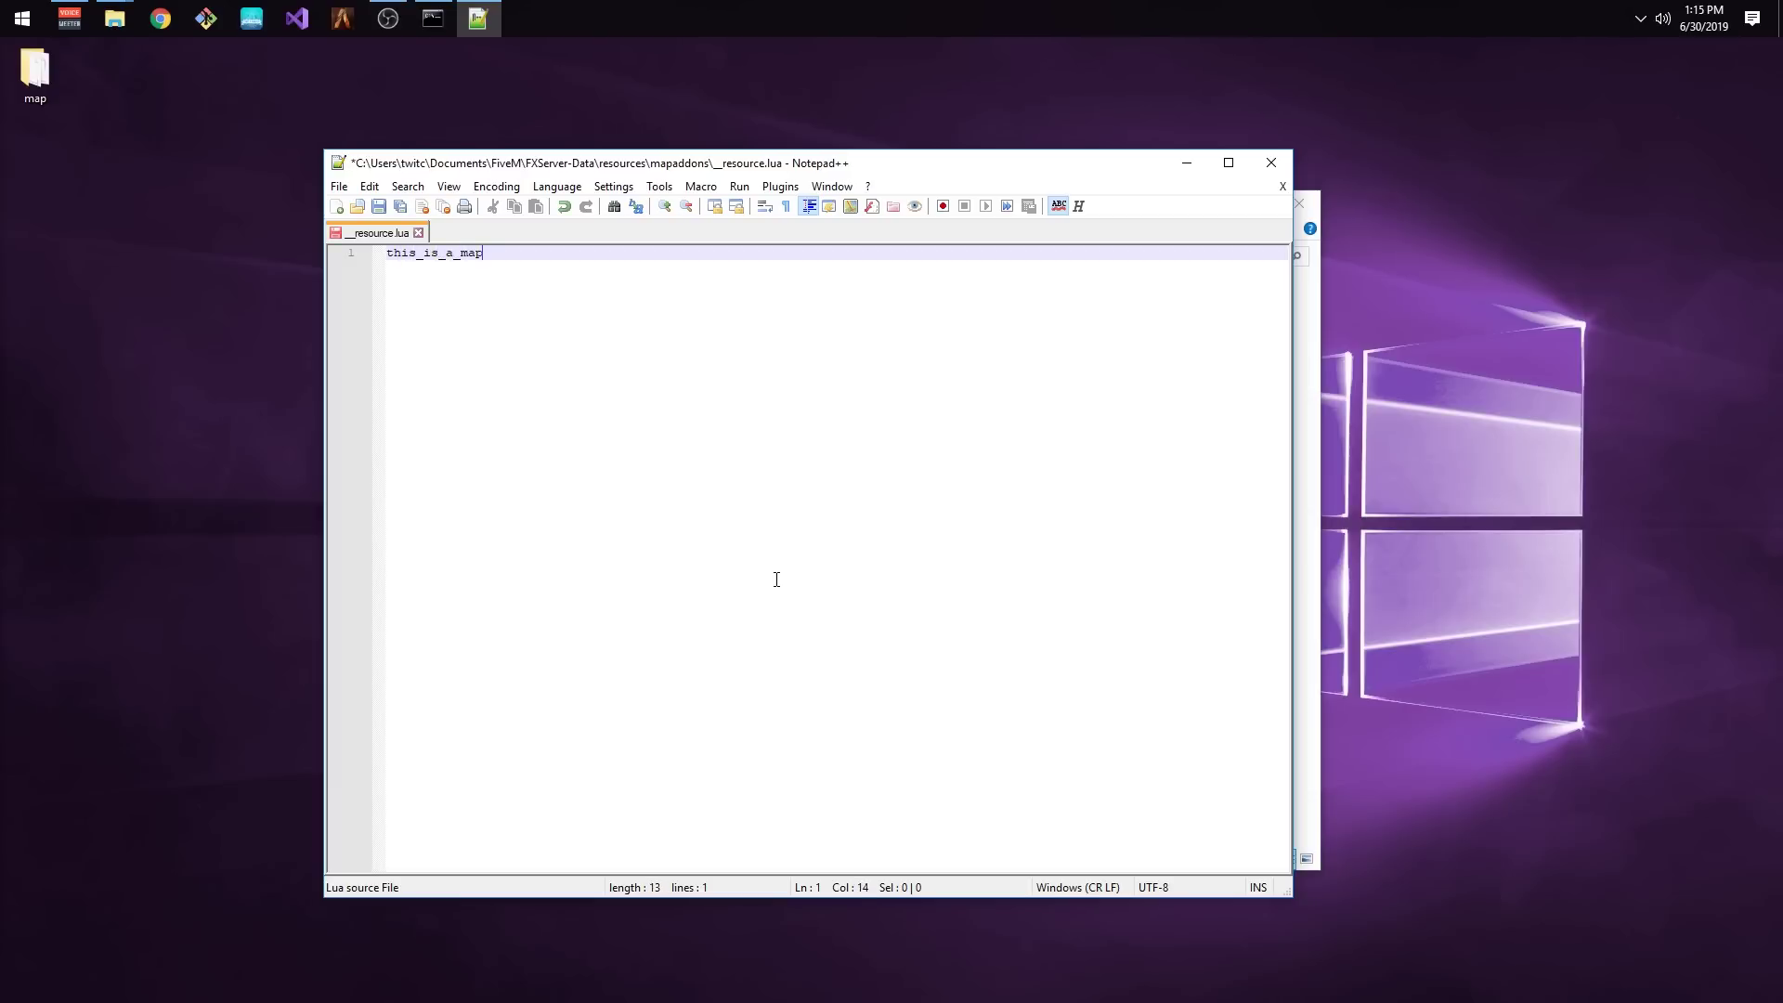
{"action": "type", "text": " 'yes'"}
{"action": "key", "text": "ctrl+s"}
{"action": "left_click", "coordinate": [1271, 164]}
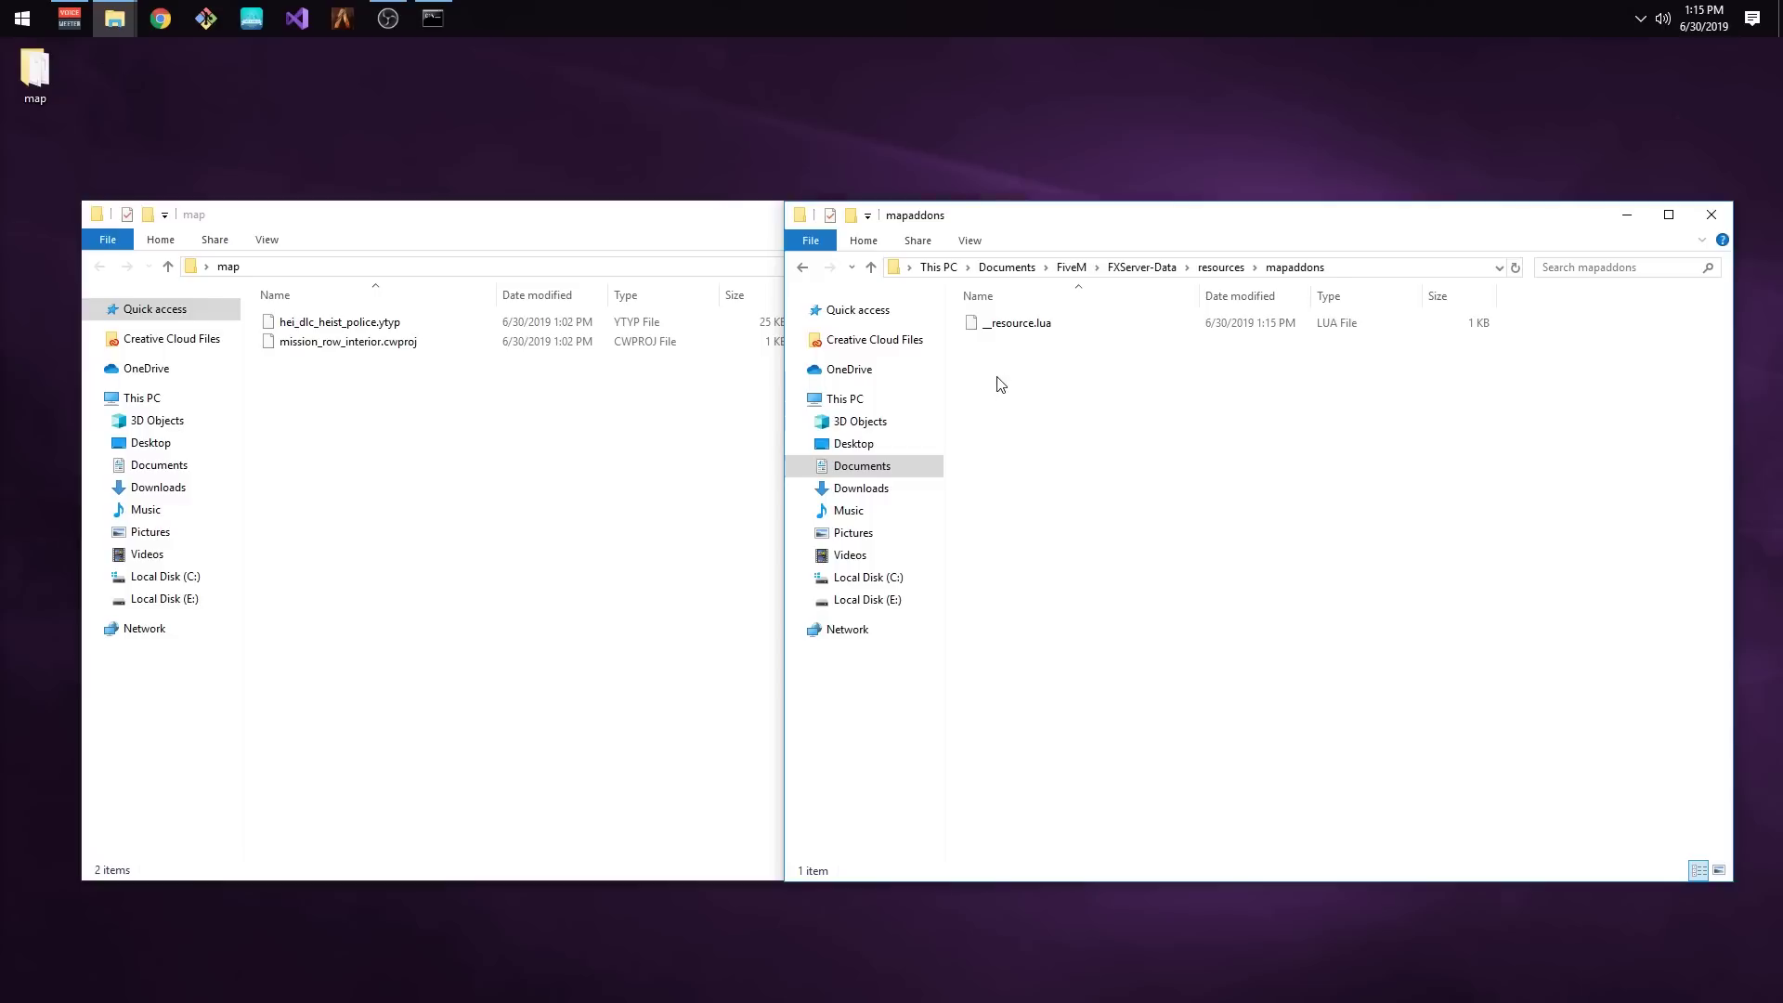
Create a stream folder inside mapaddons.
{"action": "right_click", "coordinate": [1008, 385]}
{"action": "mouse_move", "coordinate": [1090, 666]}
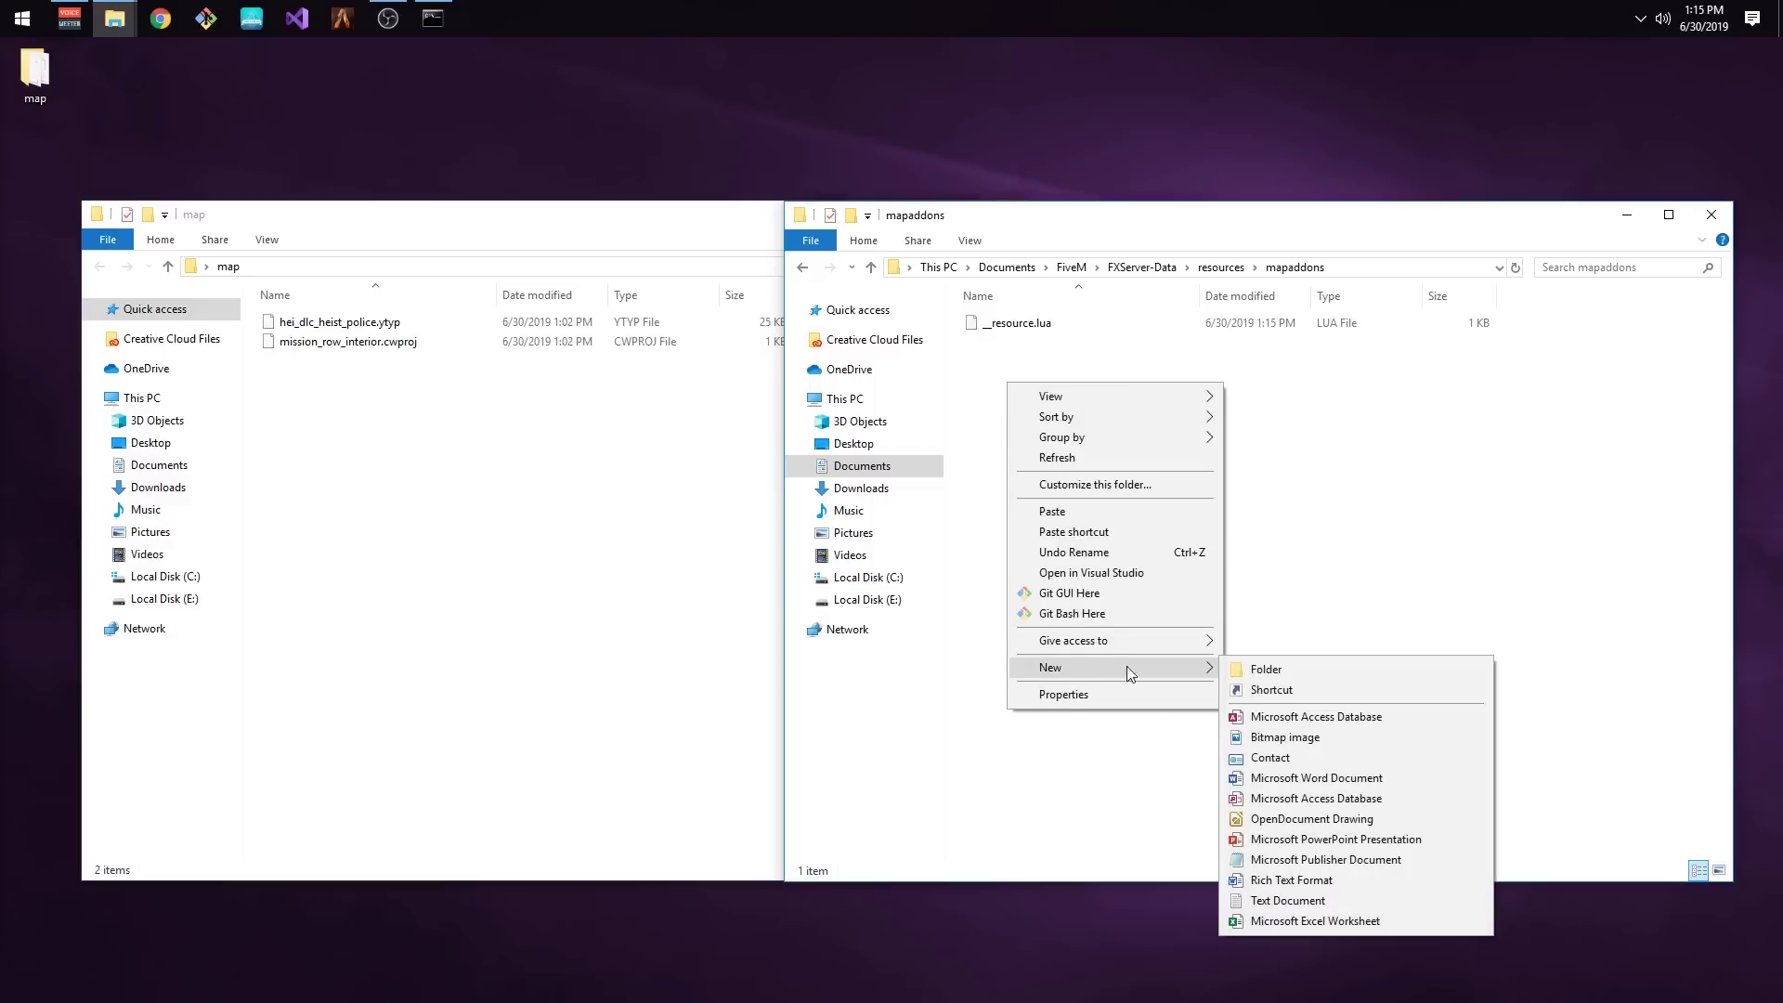
{"action": "left_click", "coordinate": [1259, 667]}
{"action": "type", "text": "stream"}
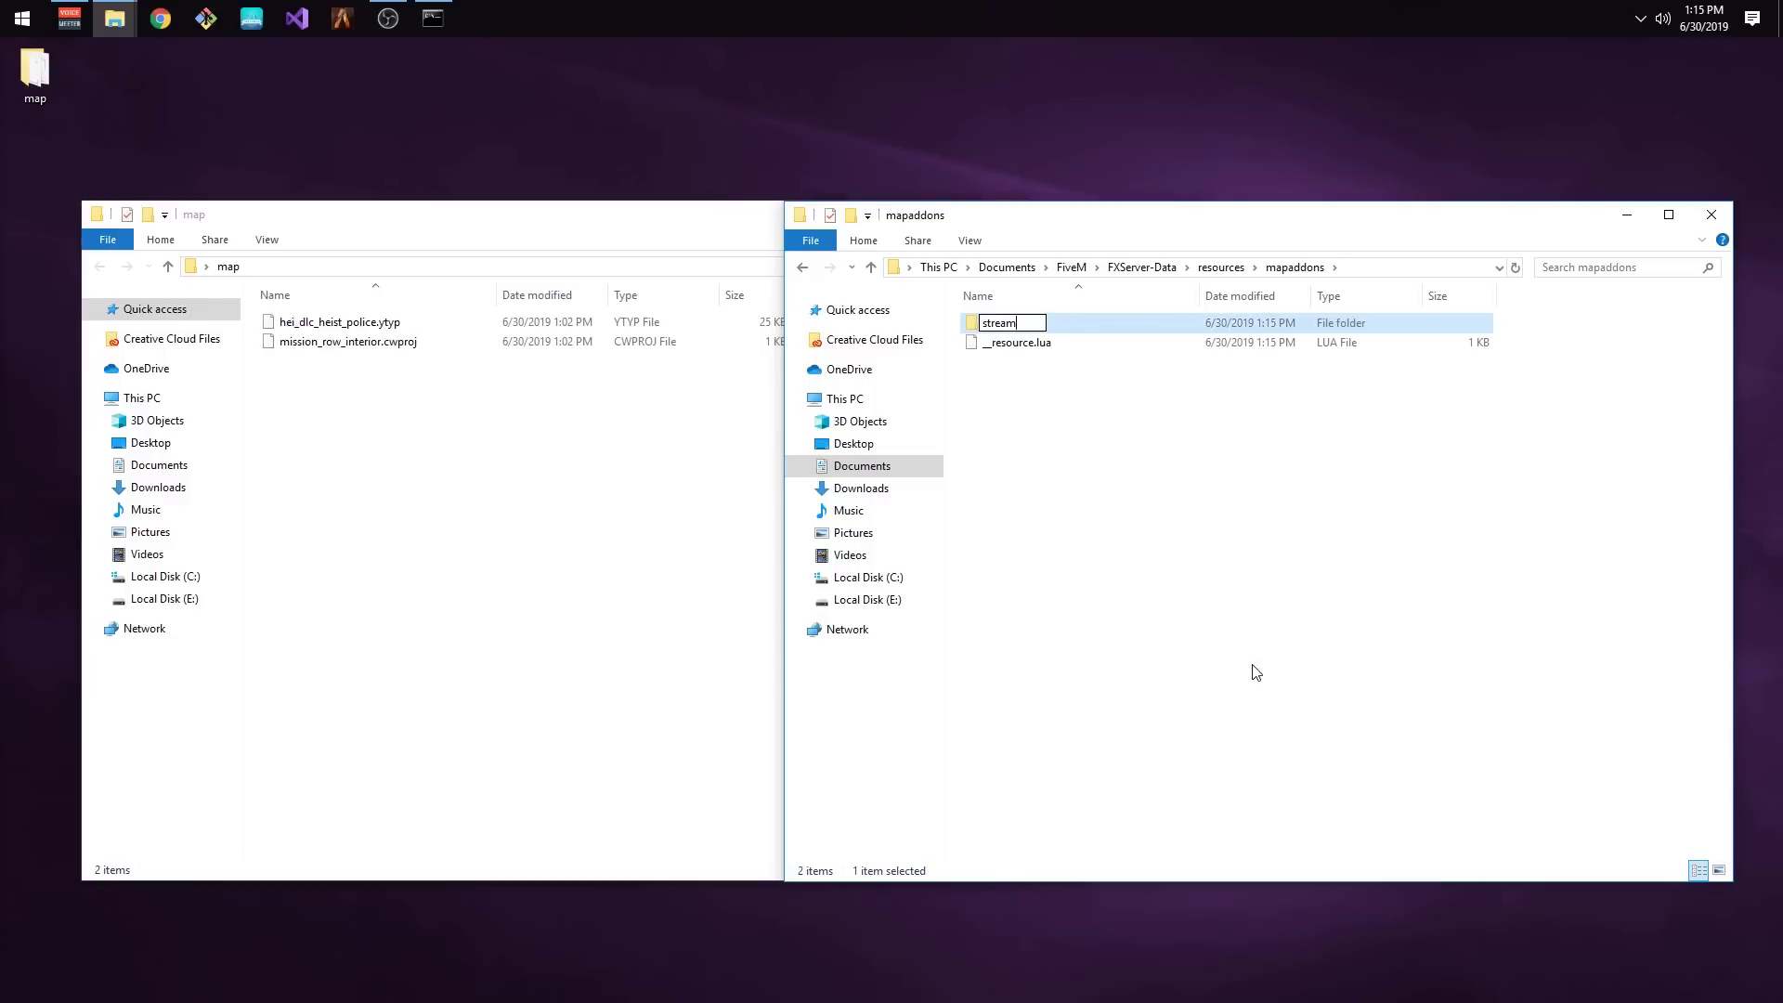
{"action": "key", "text": "Return"}
{"action": "key", "text": "Return"}
Copy hei_dlc_heist_police.ytyp into the stream folder.
{"action": "right_click", "coordinate": [384, 322]}
{"action": "left_click", "coordinate": [423, 582]}
{"action": "right_click", "coordinate": [1168, 353]}
{"action": "left_click", "coordinate": [1198, 483]}
{"action": "left_click", "coordinate": [1310, 360]}
Add 'start mapaddons' after 'start devtools' in server.cfg and close it.
{"action": "left_click", "coordinate": [1134, 270]}
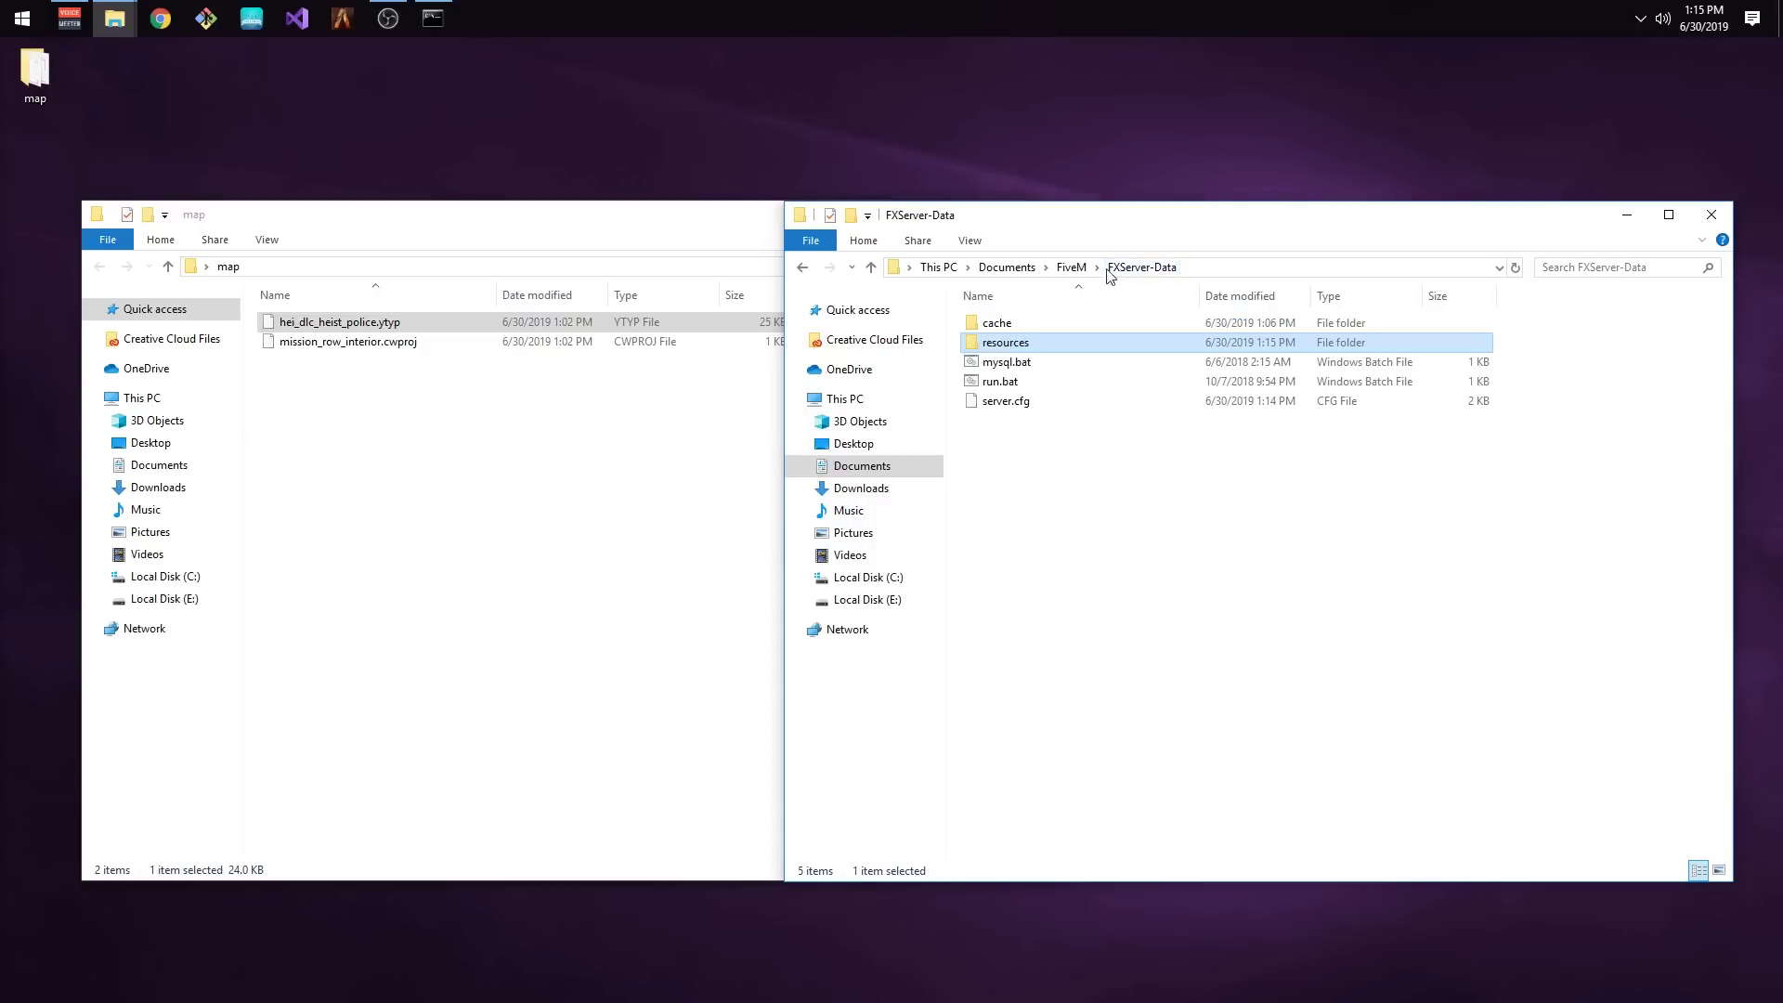
{"action": "right_click", "coordinate": [999, 400]}
{"action": "left_click", "coordinate": [1054, 501]}
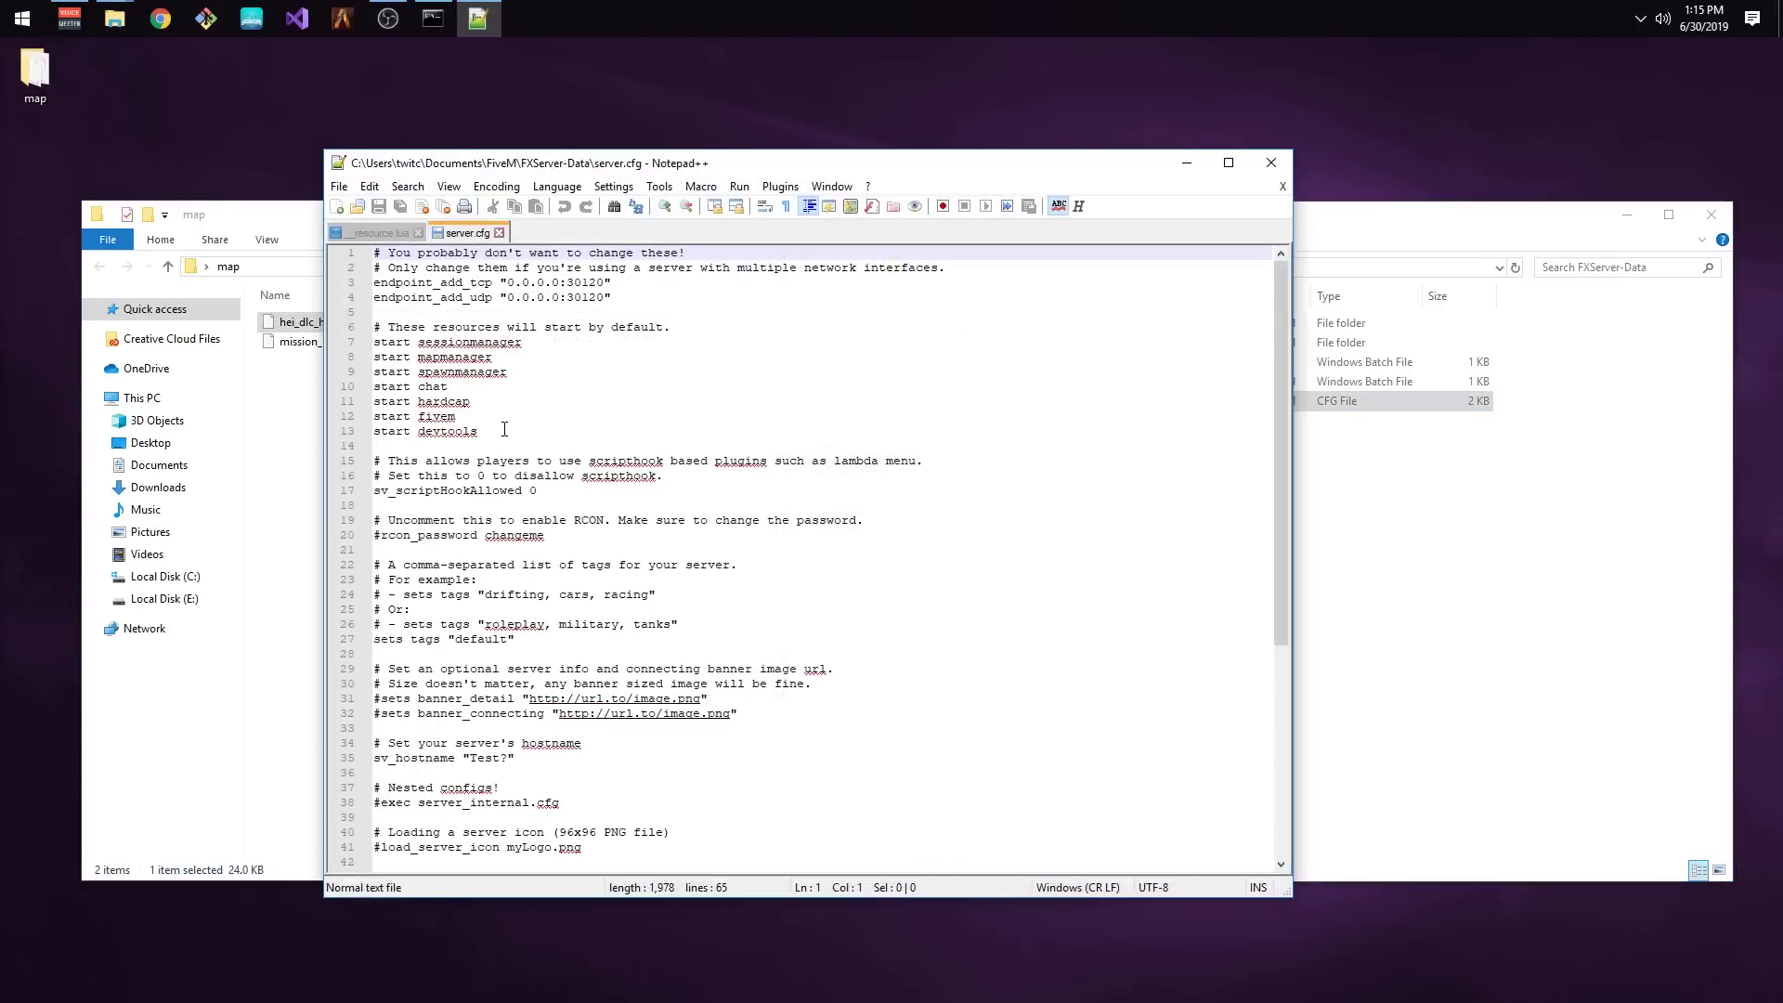
{"action": "left_click", "coordinate": [503, 427]}
{"action": "key", "text": "Return"}
{"action": "type", "text": "start m"}
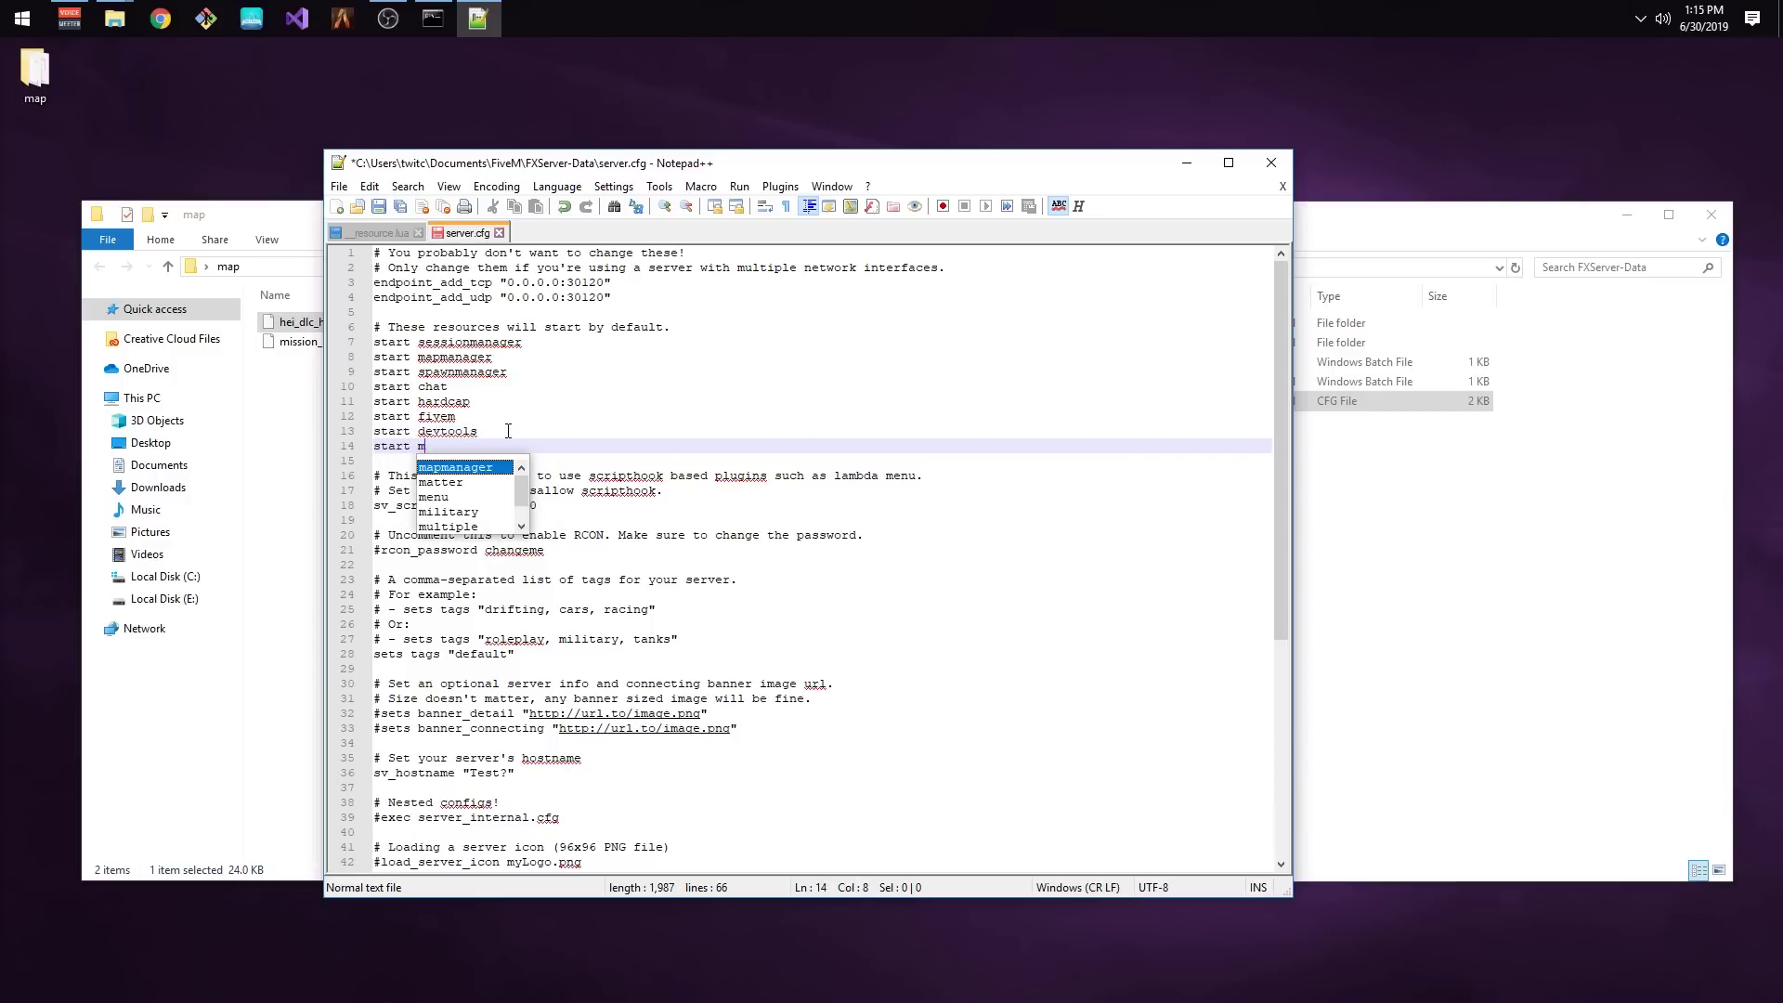
{"action": "type", "text": "apaddons"}
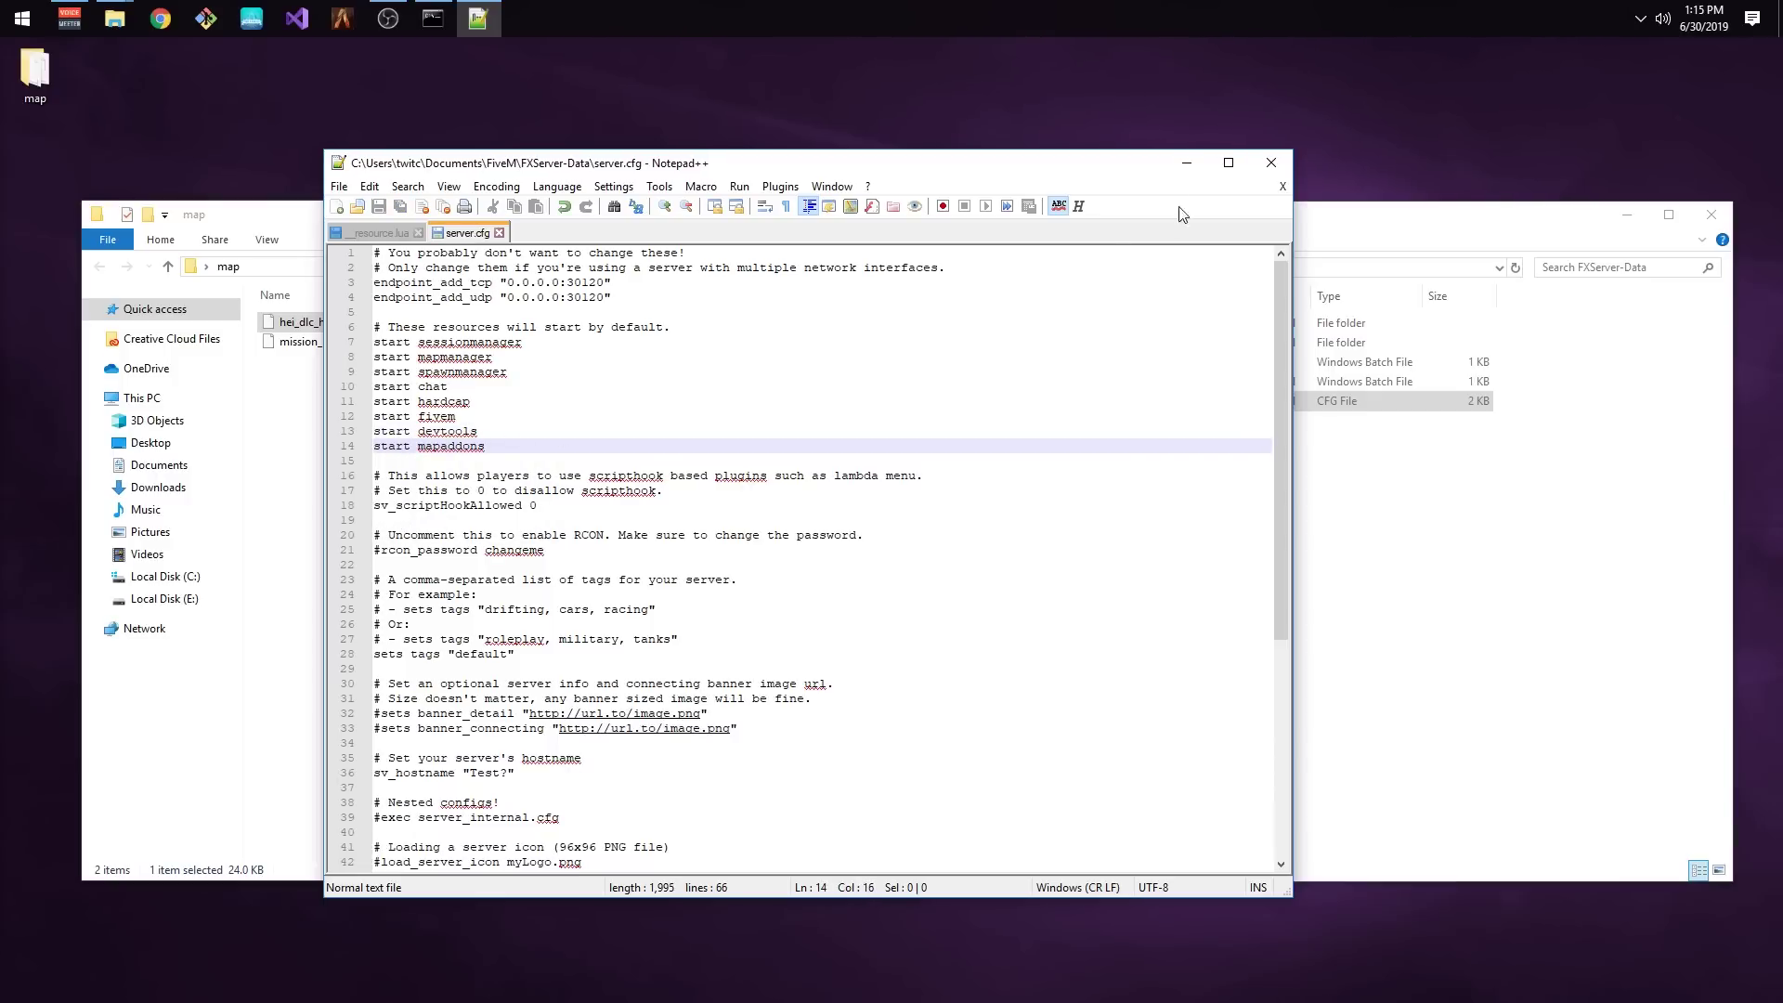
{"action": "left_click", "coordinate": [1262, 163]}
Launch the FiveM server by running run.bat in FXServer-Data.
{"action": "double_click", "coordinate": [1007, 382]}
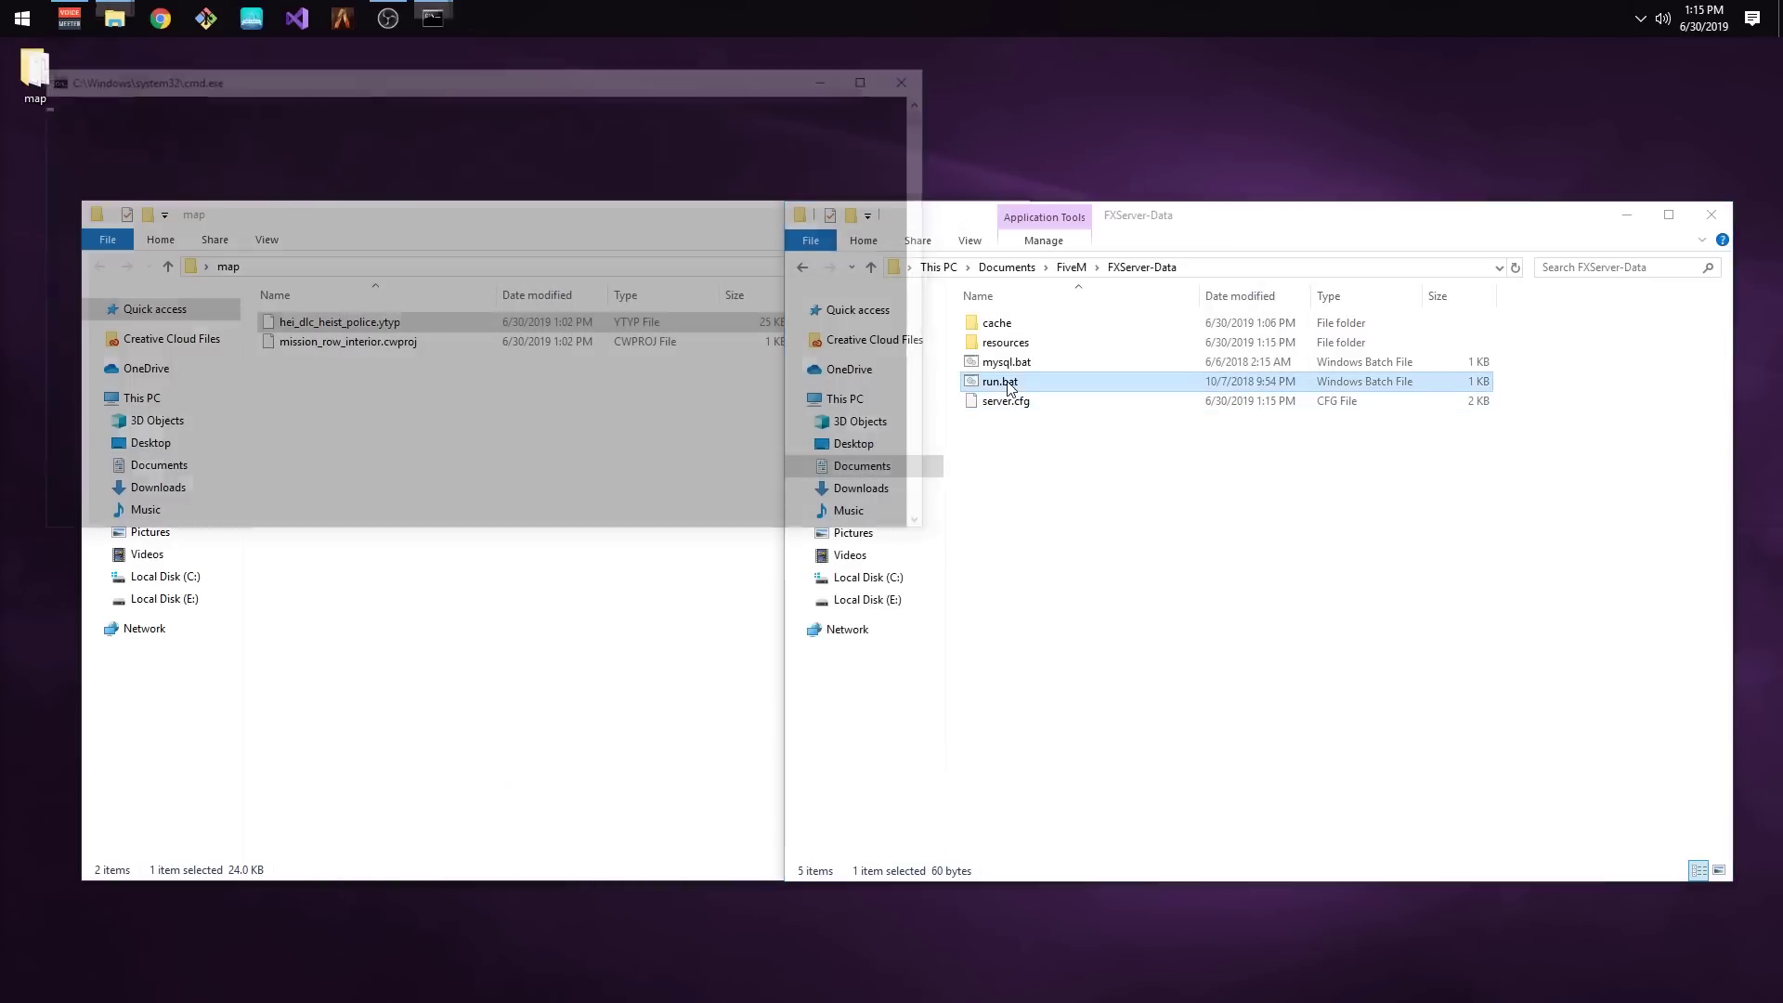